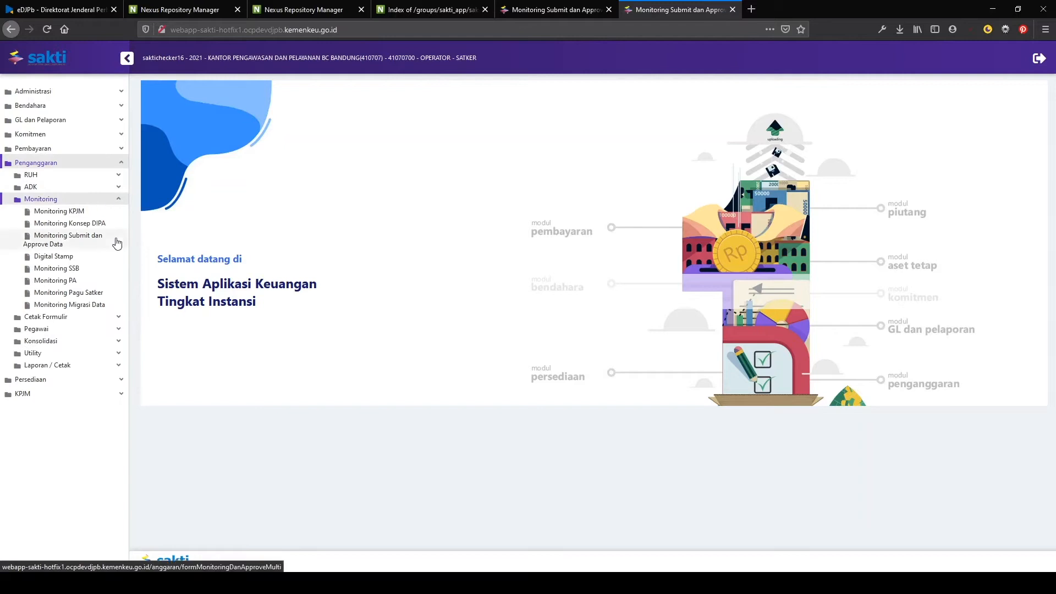
# - Open the Monitoring Submit dan Approve Data page, followed by the Belanja Redesain form
pyautogui.click(111, 242)
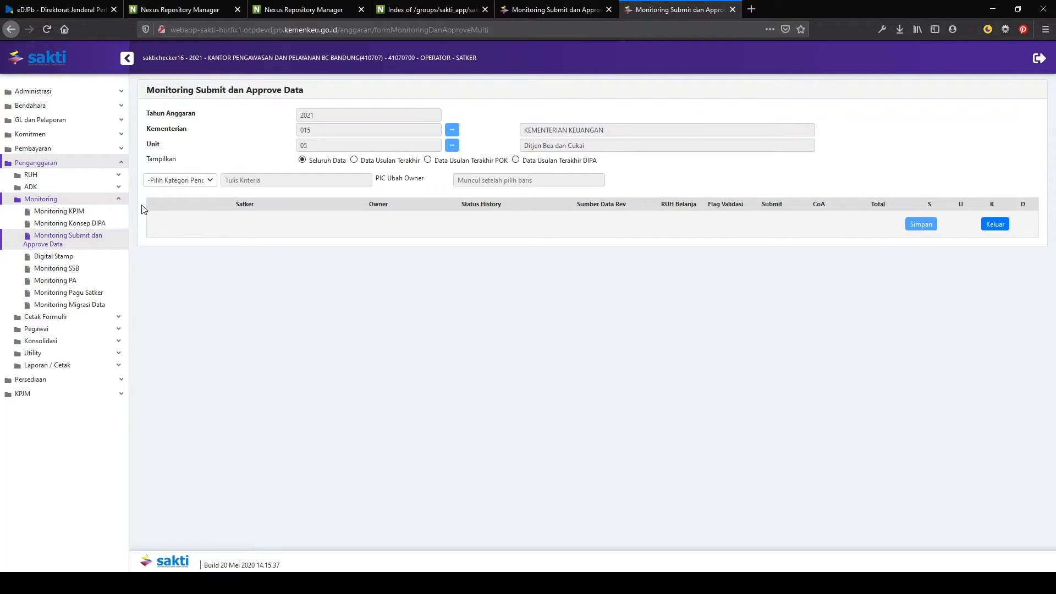
pyautogui.click(117, 176)
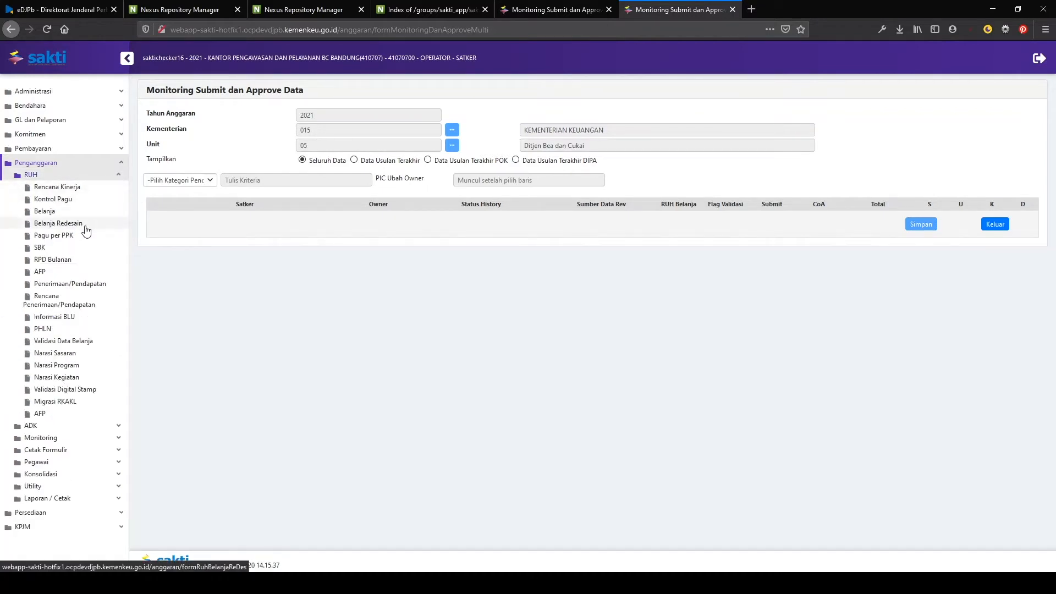
pyautogui.click(97, 230)
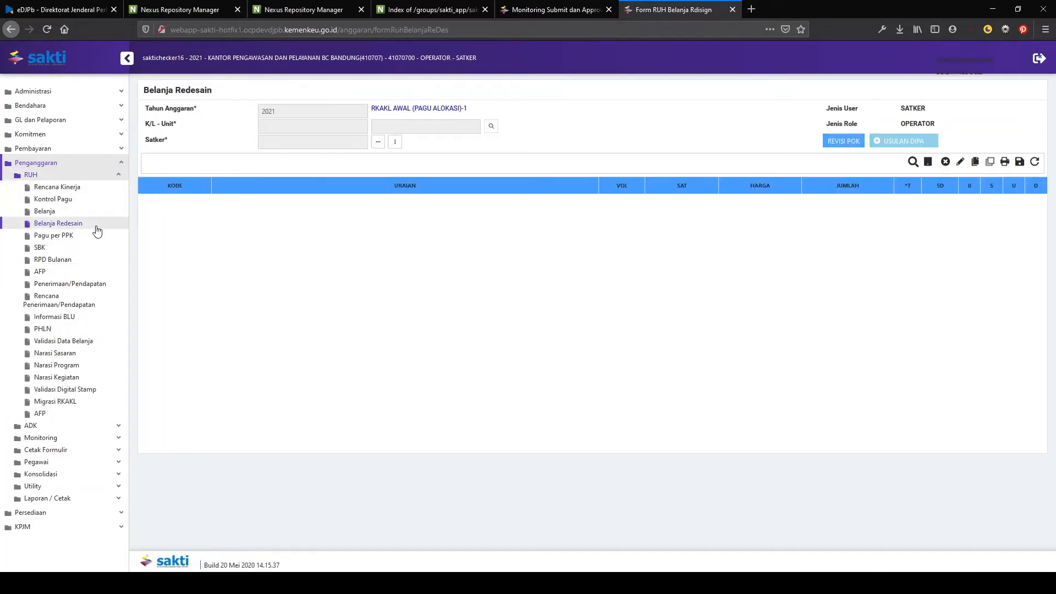
# - Load satker 410707, Kantor Pengawasan dan Pelayanan BC Bandung, into the Belanja Redesain form
pyautogui.click(396, 144)
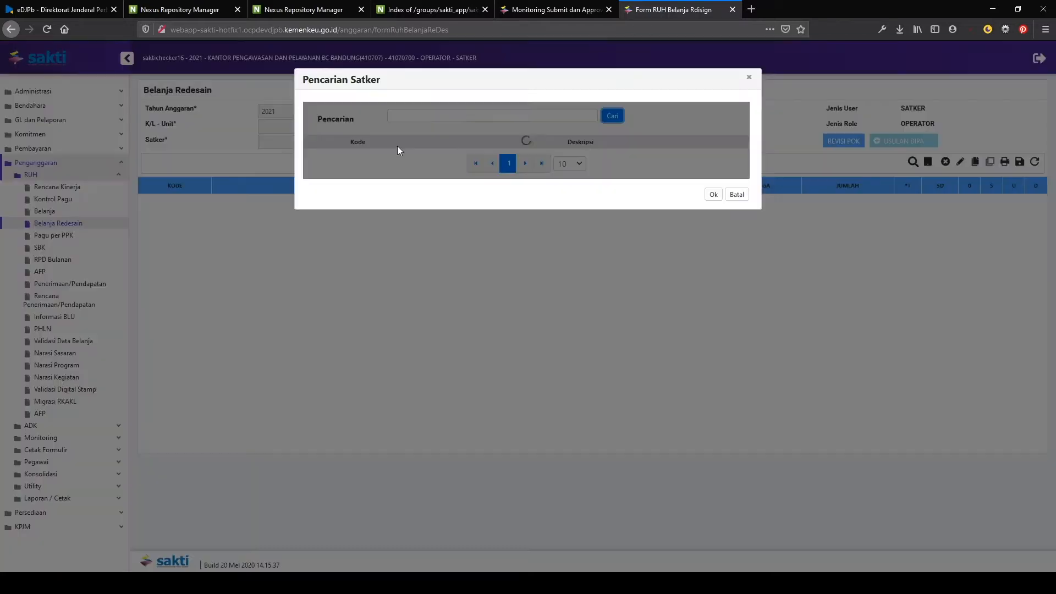
pyautogui.click(541, 156)
pyautogui.click(713, 206)
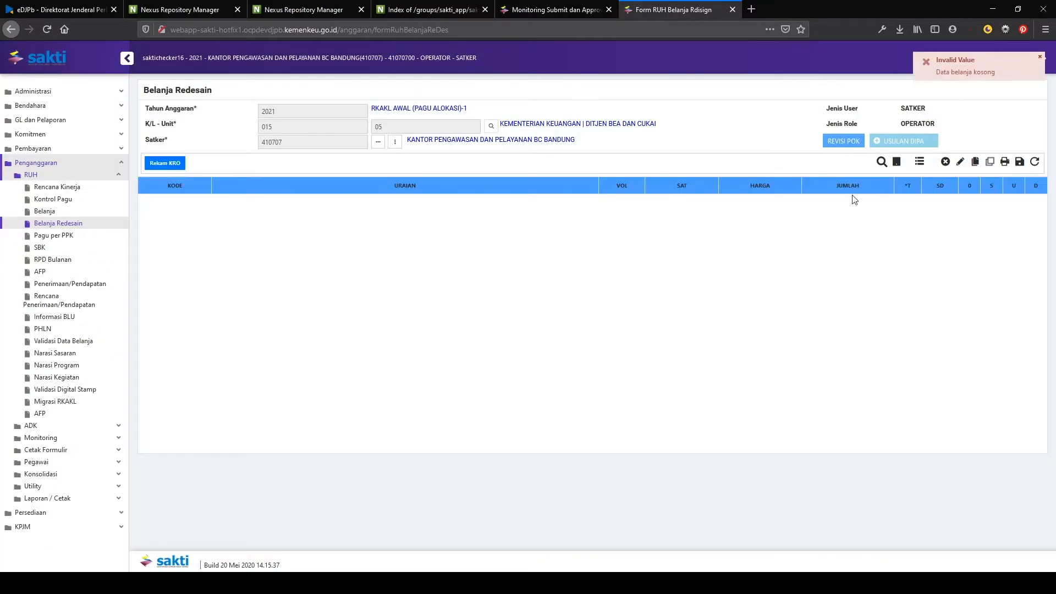
pyautogui.click(1040, 58)
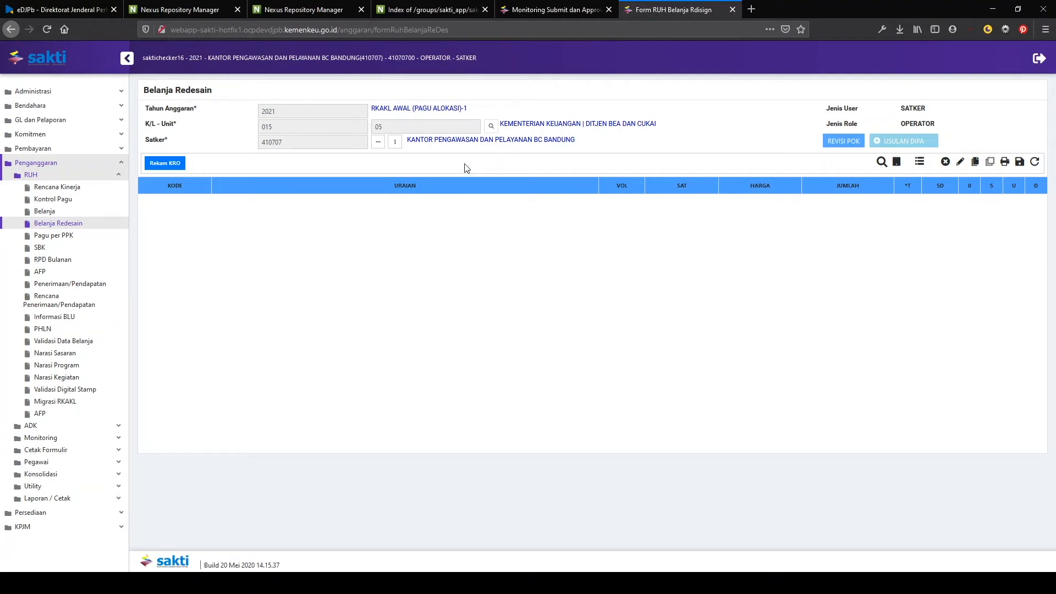
# - Record KRO 015.05.13.1671.994 Layanan Perkantoran with KodeIB 00 Base Line
pyautogui.click(163, 165)
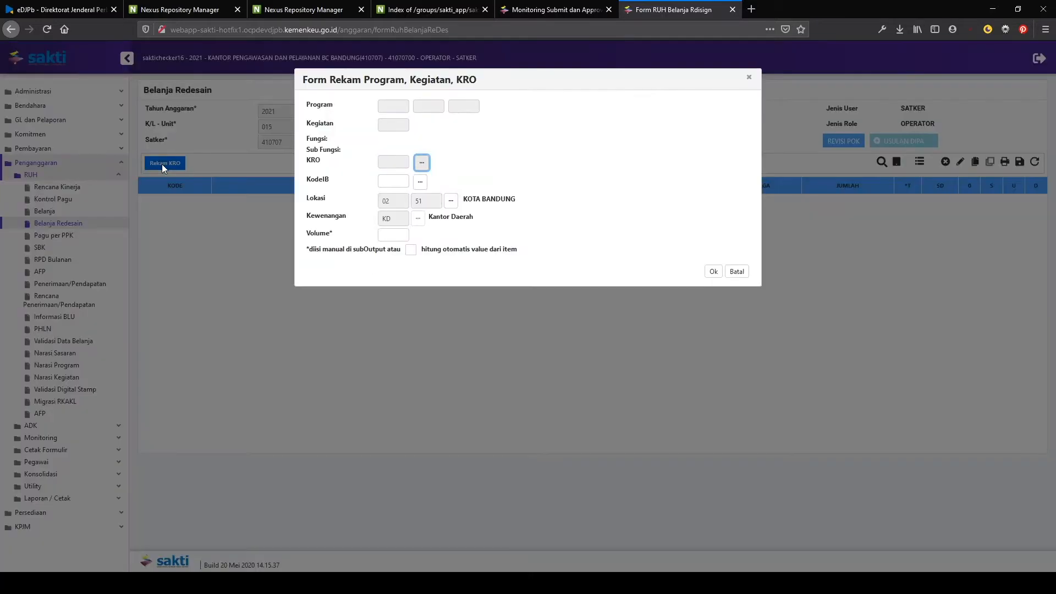
pyautogui.click(422, 164)
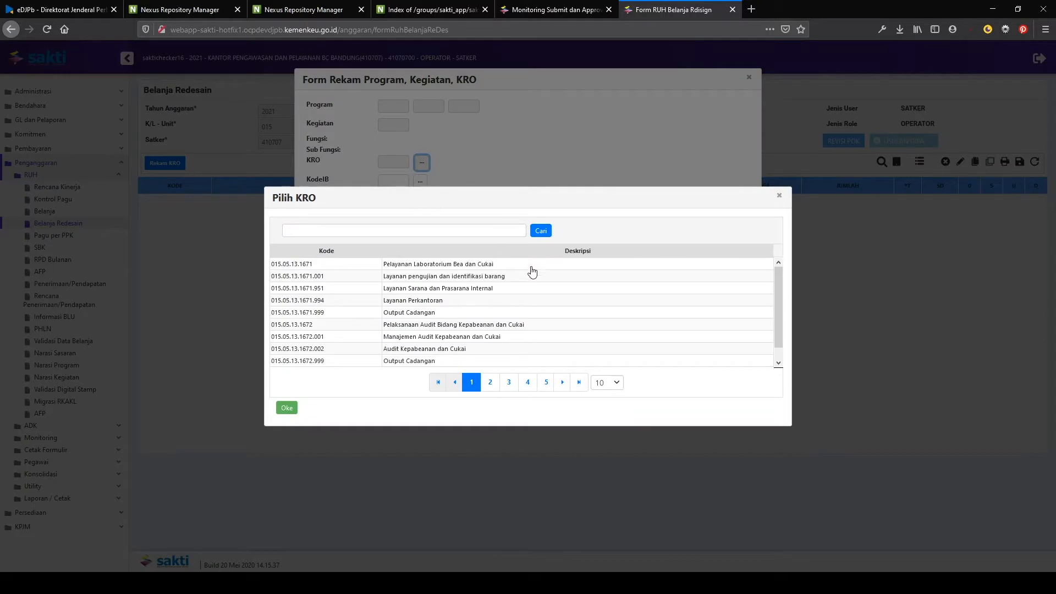
pyautogui.click(511, 302)
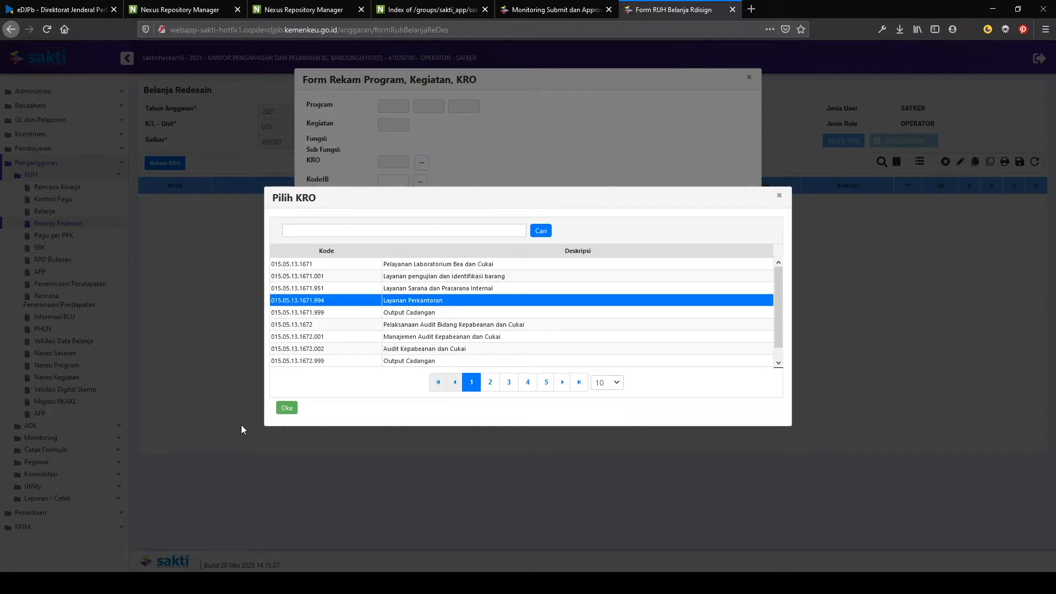
pyautogui.click(287, 408)
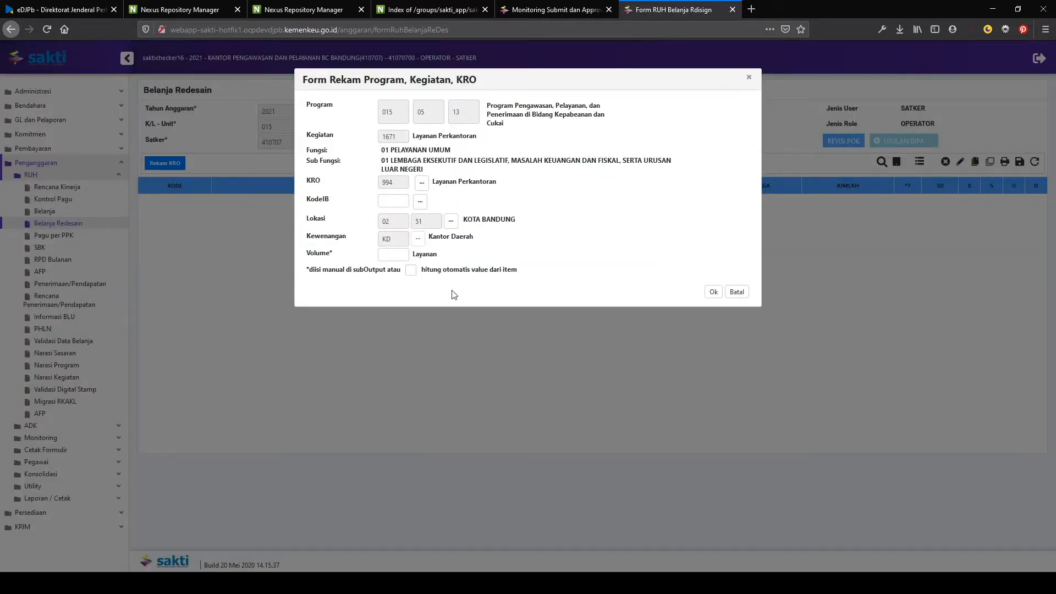
pyautogui.click(420, 201)
pyautogui.click(440, 147)
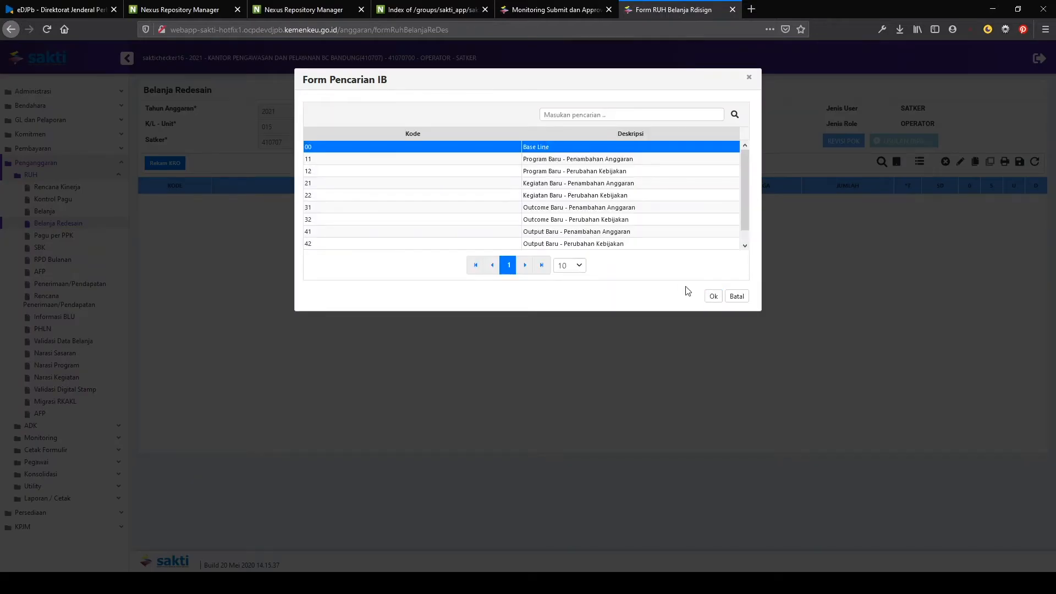
pyautogui.click(713, 296)
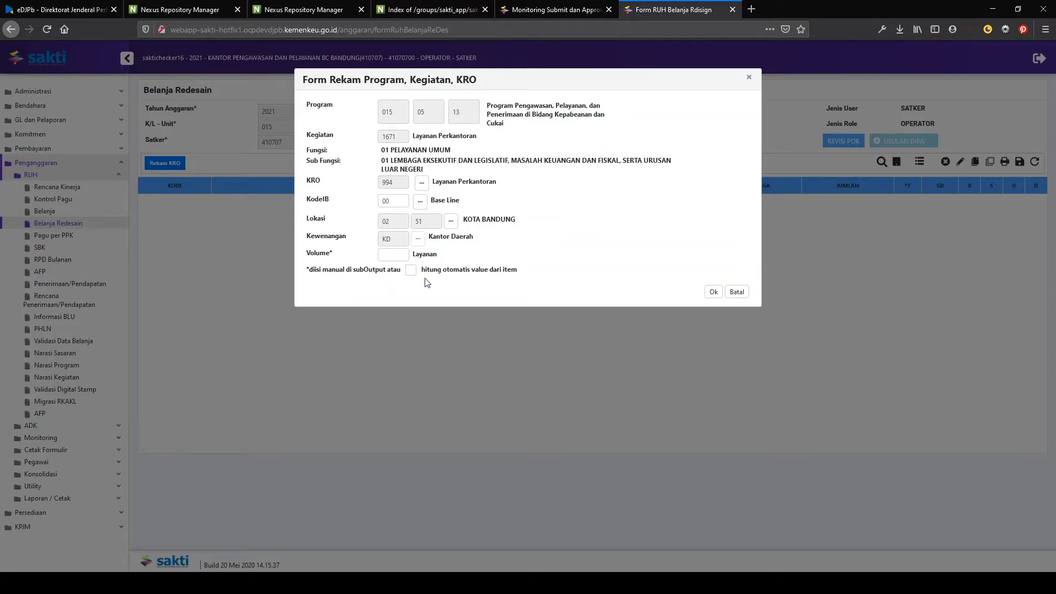
pyautogui.click(713, 291)
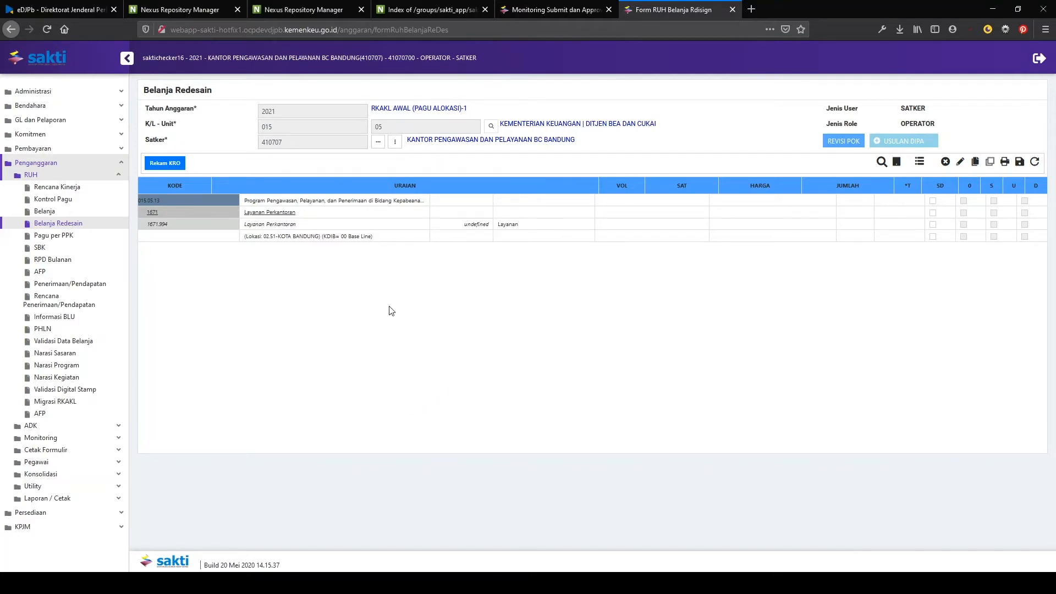
# - Record RO 001 tanpa sub output under KRO 994 Layanan Perkantoran with a volume of 12
pyautogui.click(394, 226)
pyautogui.click(212, 165)
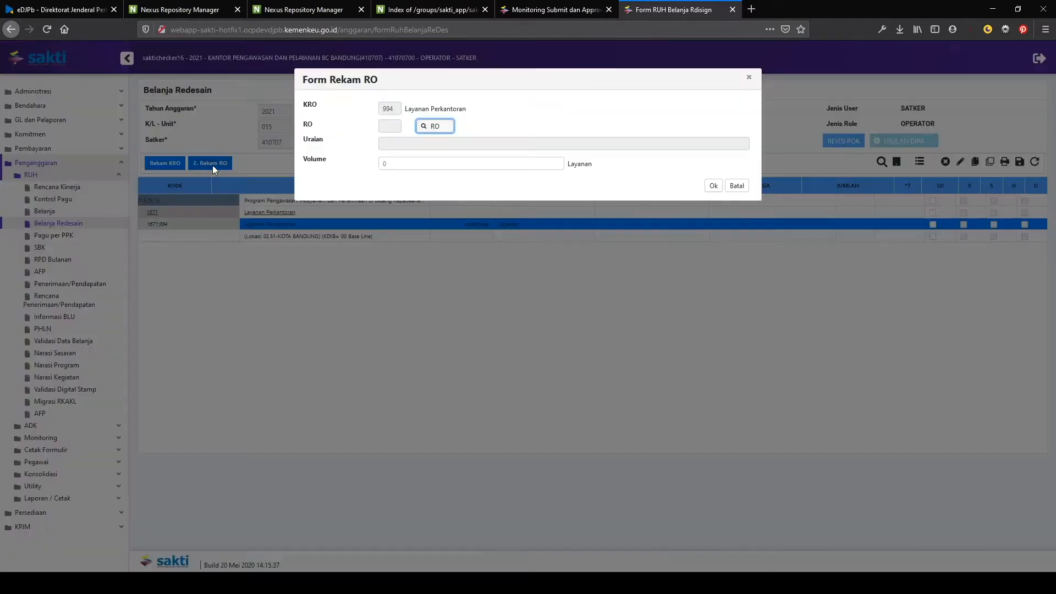
pyautogui.click(432, 128)
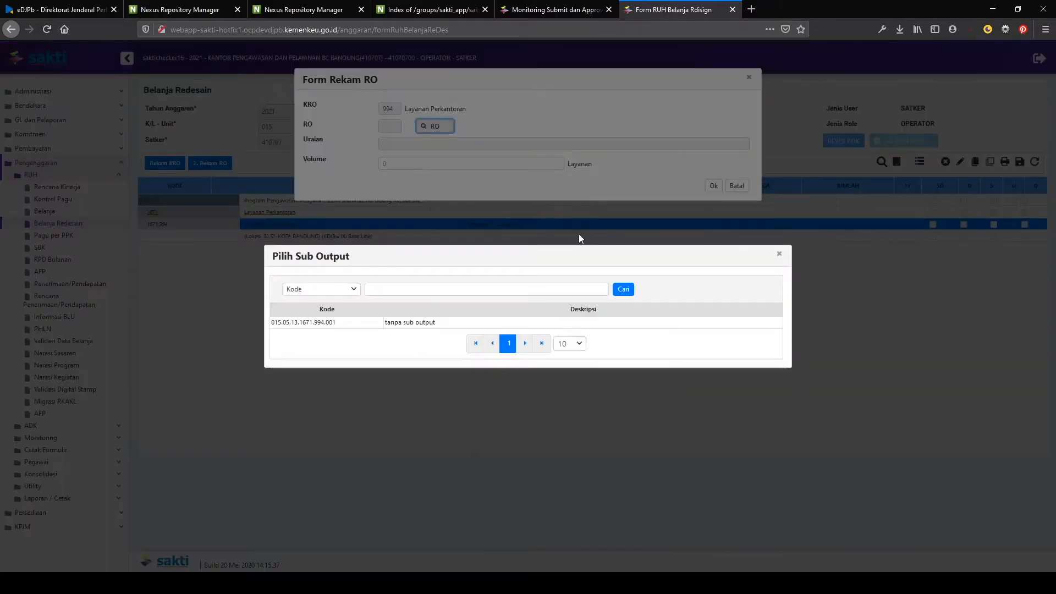
pyautogui.click(557, 325)
pyautogui.click(496, 161)
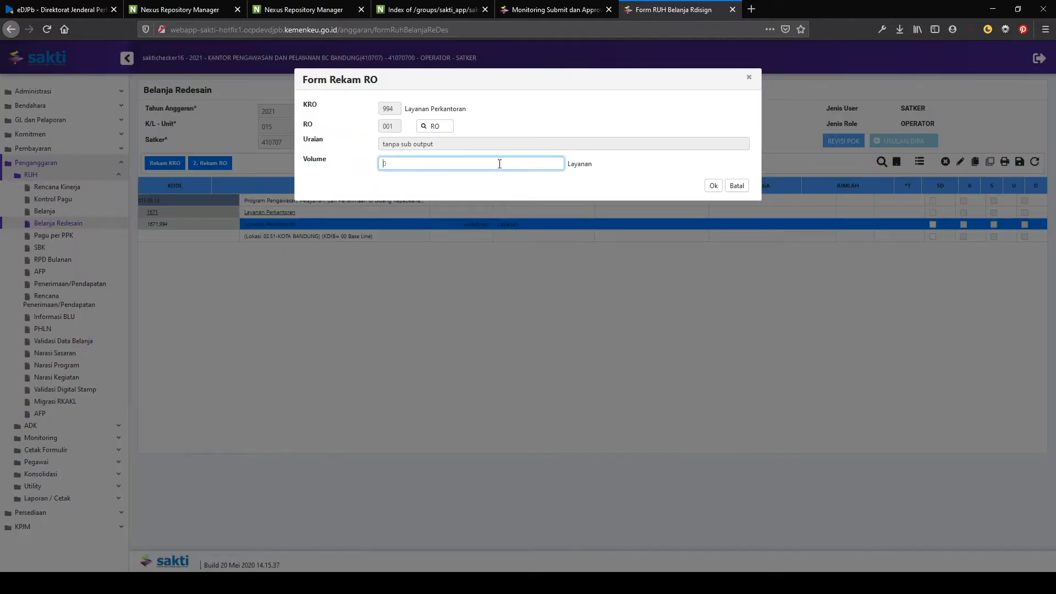
pyautogui.click(713, 185)
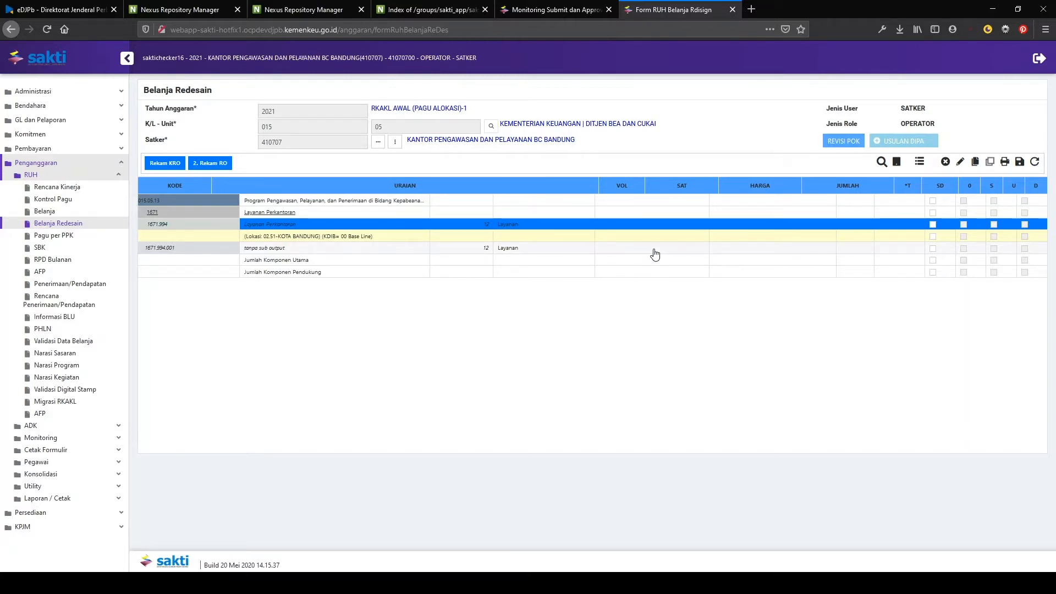
# - Record components 001 Gaji dan Tunjangan and 002 Operasional dan Pemeliharaan Kantor under RO 1671.994.001
pyautogui.click(406, 250)
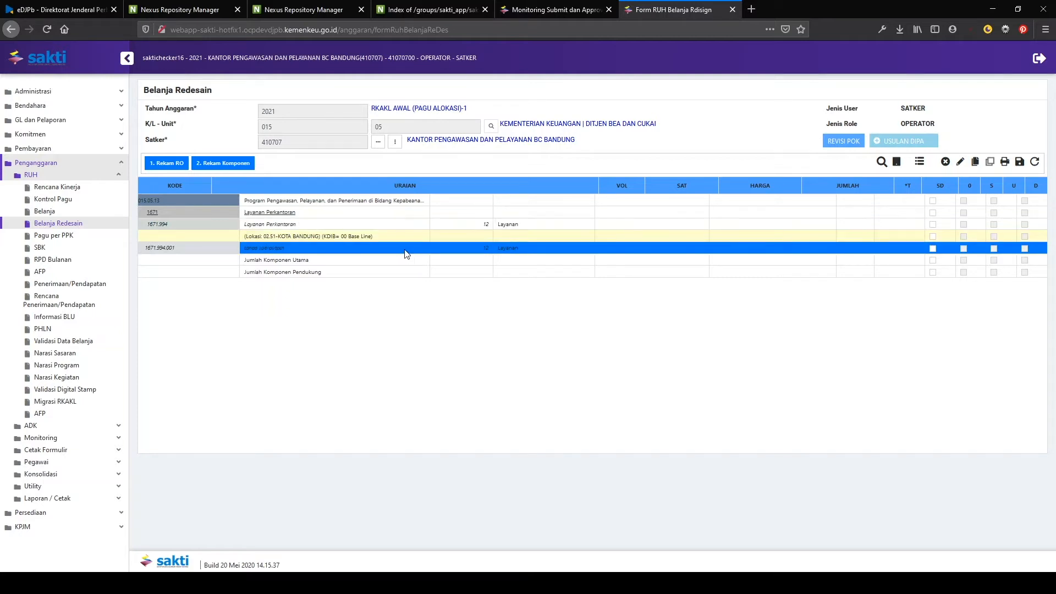
pyautogui.click(196, 163)
pyautogui.click(487, 109)
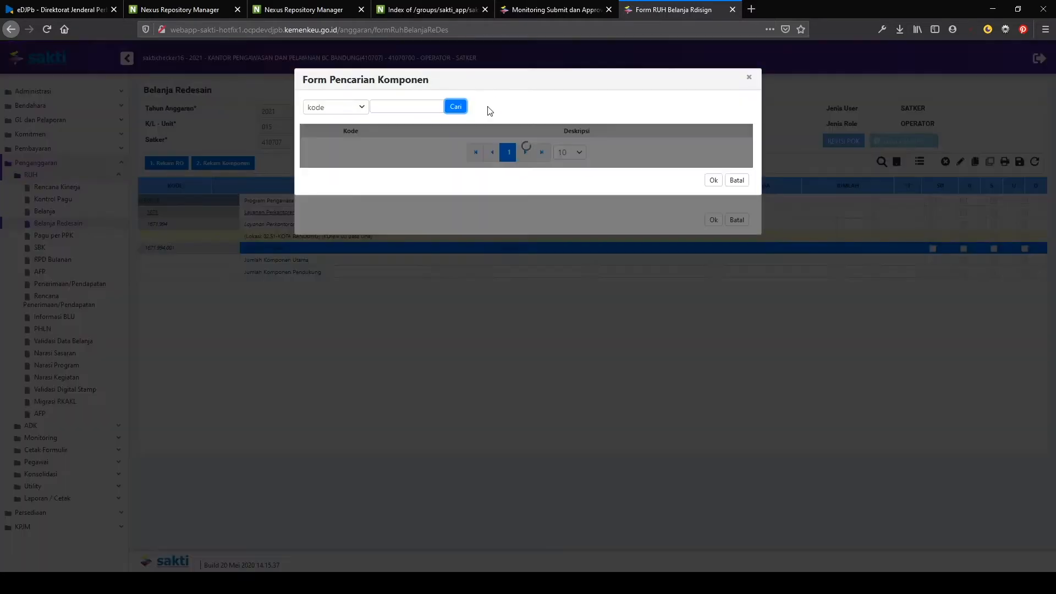
pyautogui.click(496, 148)
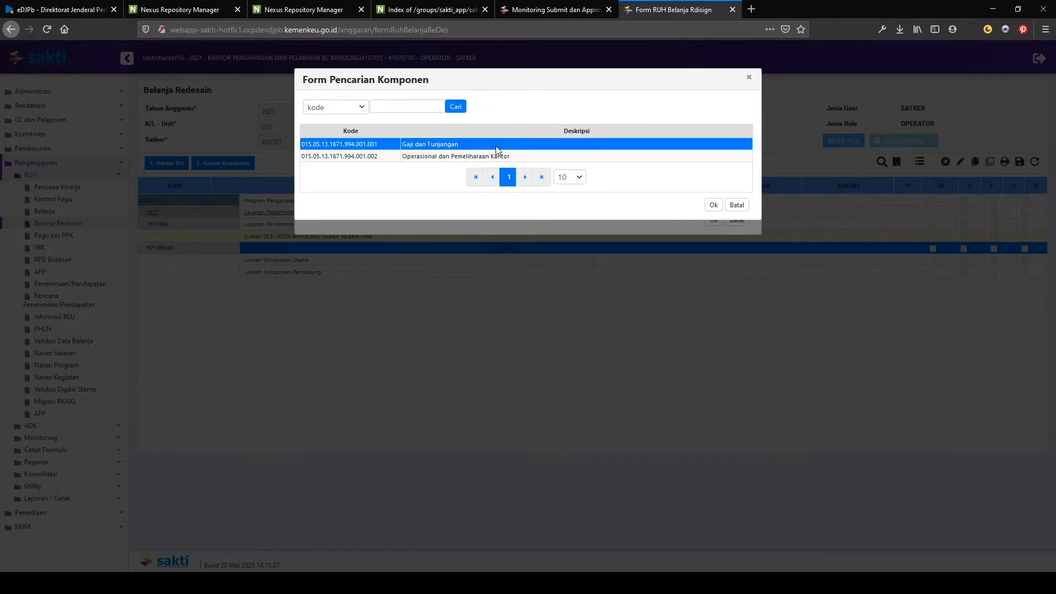
pyautogui.click(713, 206)
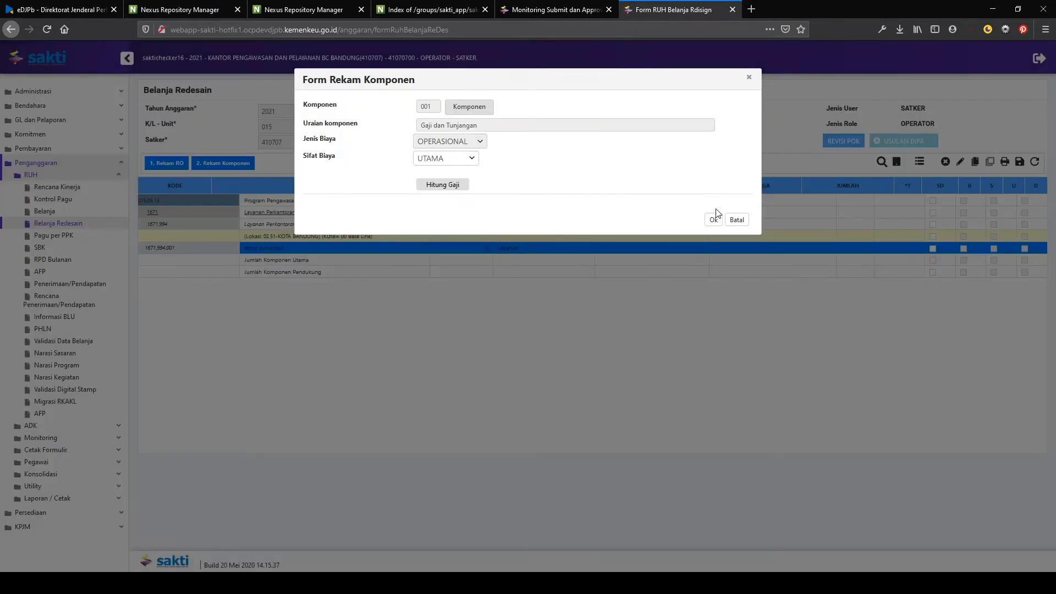
pyautogui.click(714, 217)
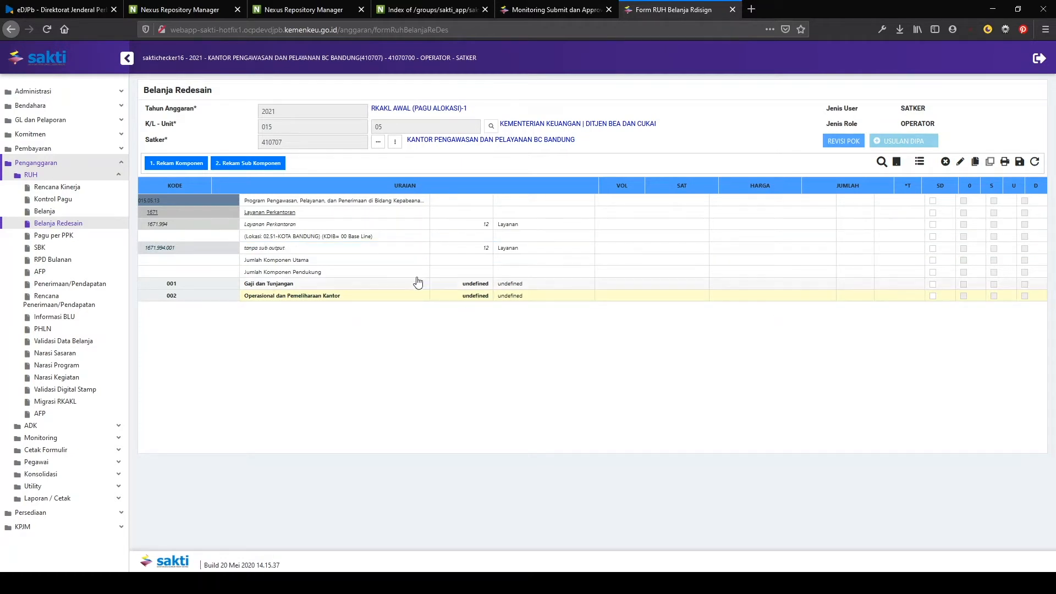
# - Record sub component B with the description SUBKOMPDUMMY under component 002 Operasional dan Pemeliharaan Kantor
pyautogui.click(248, 163)
pyautogui.click(530, 111)
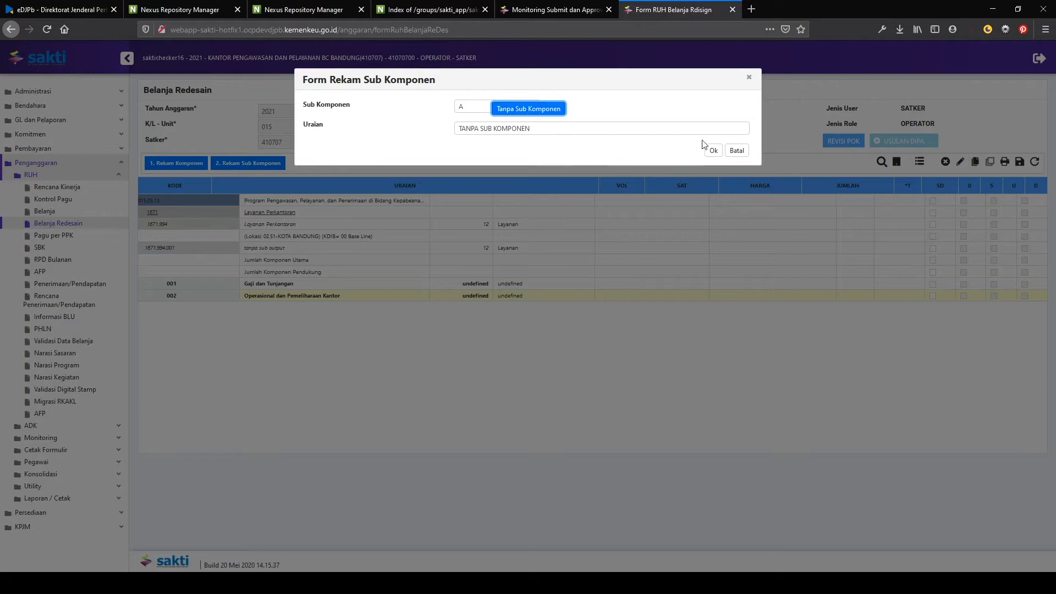
pyautogui.click(460, 105)
pyautogui.write('B')
pyautogui.press('Tab')
pyautogui.write('SUBKOMPDU')
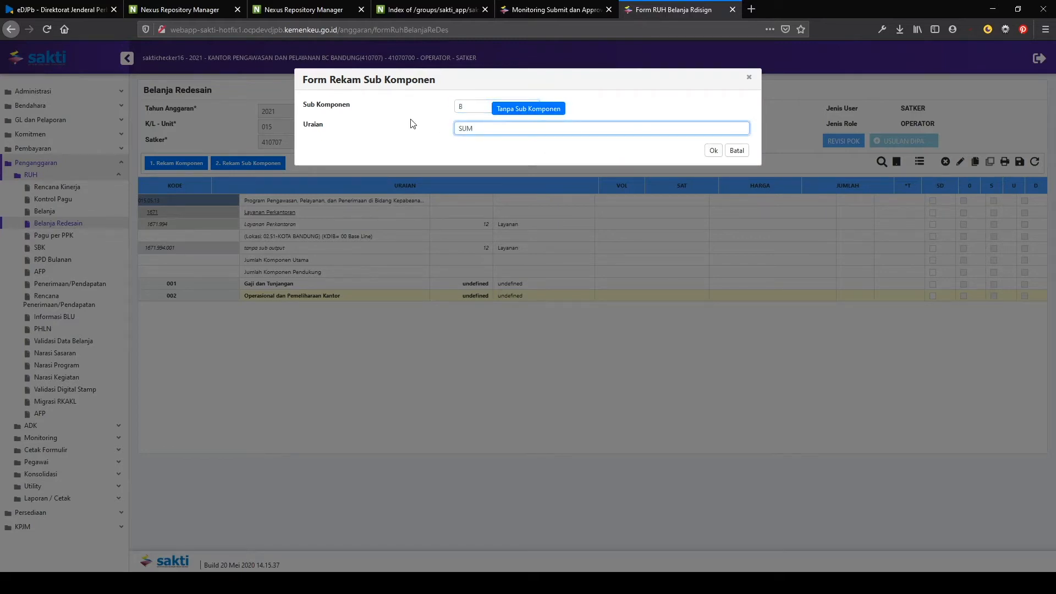
pyautogui.write('MMT')
pyautogui.click(713, 150)
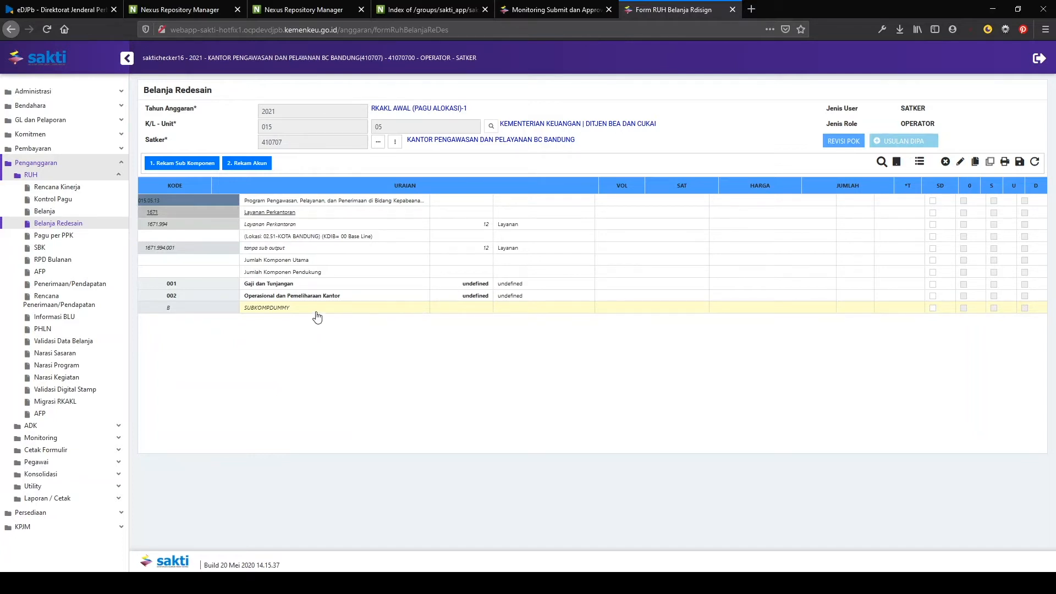
# - Start an account record under SUBKOMPDUMMY using Belanja Barang account 521111 Belanja Keperluan Perkantoran
pyautogui.click(248, 169)
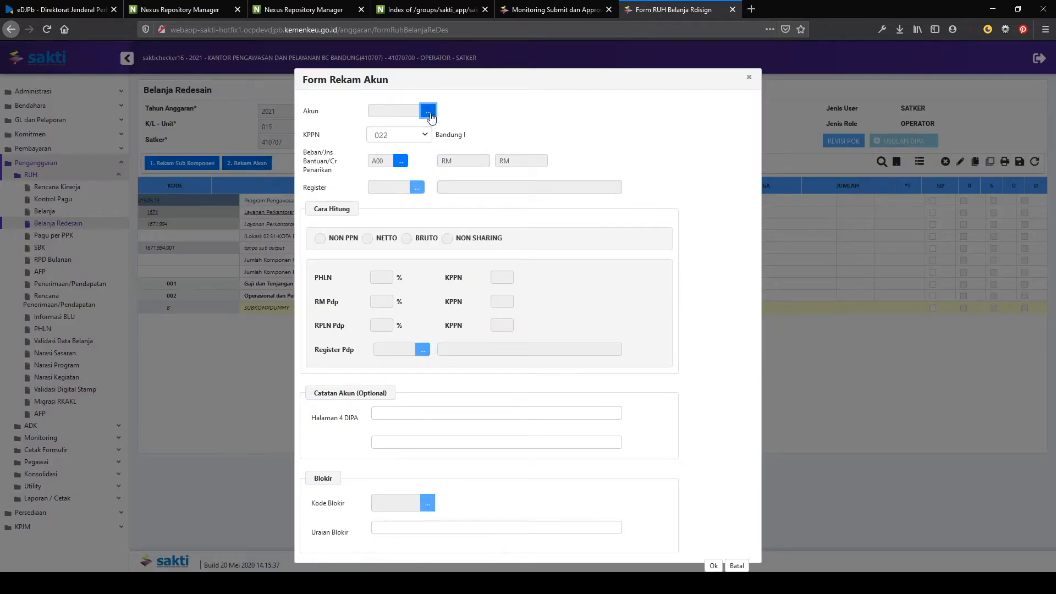
pyautogui.click(434, 116)
pyautogui.click(580, 120)
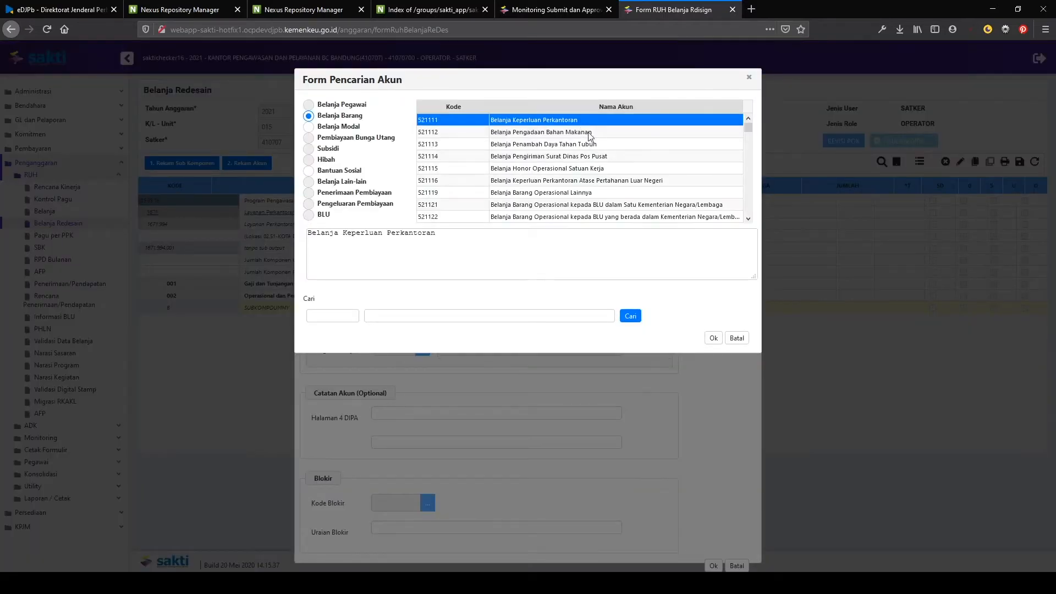
pyautogui.click(713, 339)
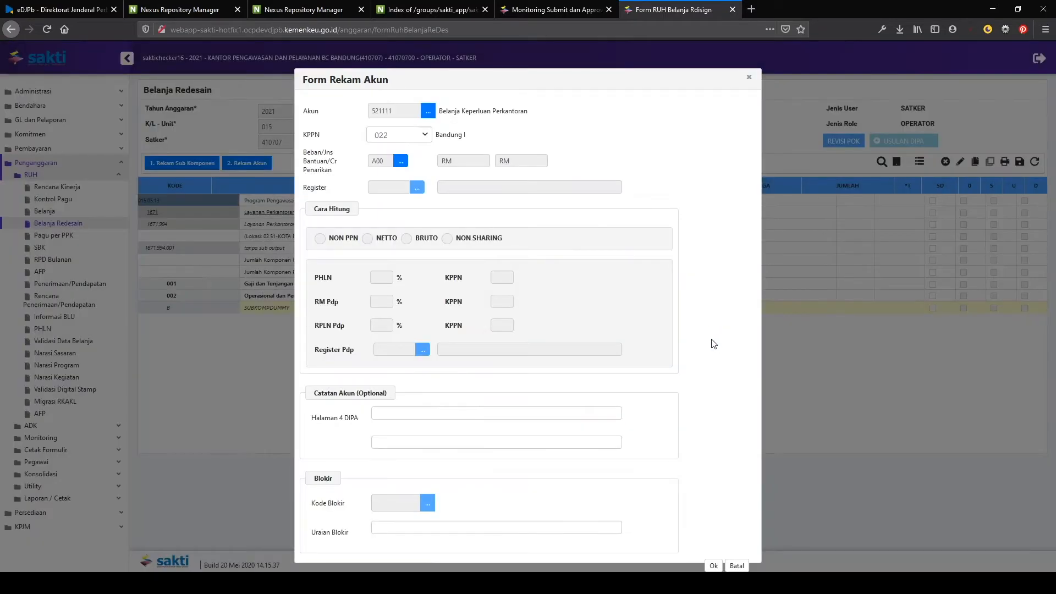
# - Keep KPPN 022 for the account and choose A00 RM as its Beban/Jenis Bantuan/Cara Penarikan
pyautogui.click(426, 136)
pyautogui.click(429, 137)
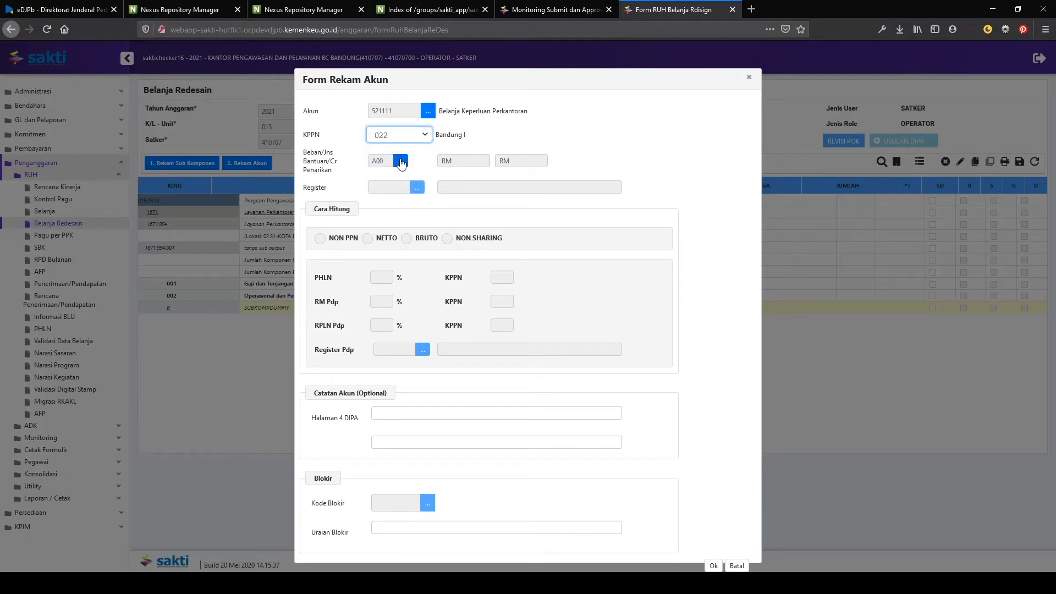
pyautogui.click(401, 163)
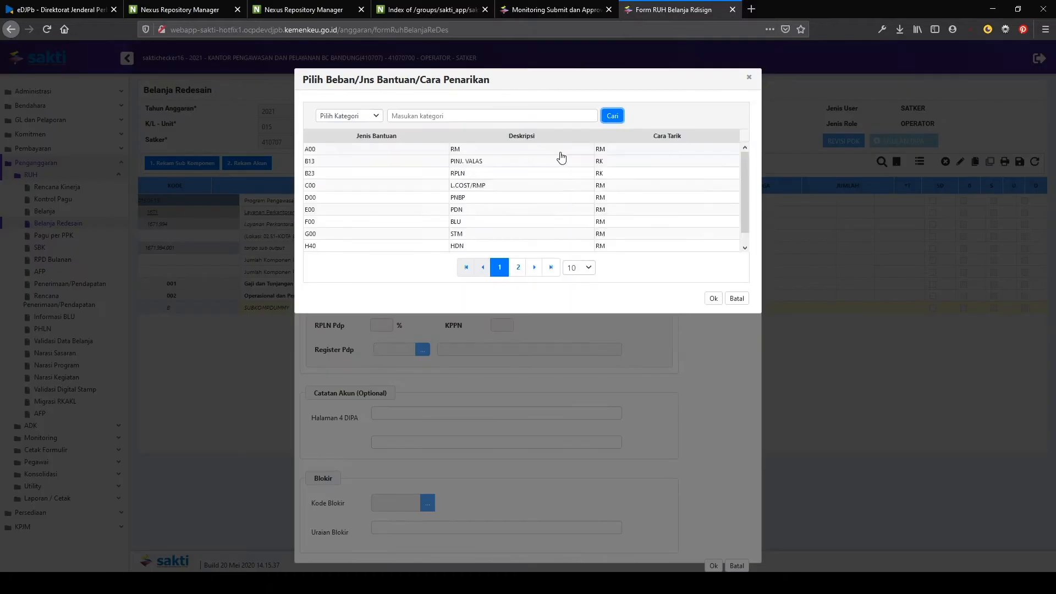
pyautogui.click(562, 153)
pyautogui.click(713, 299)
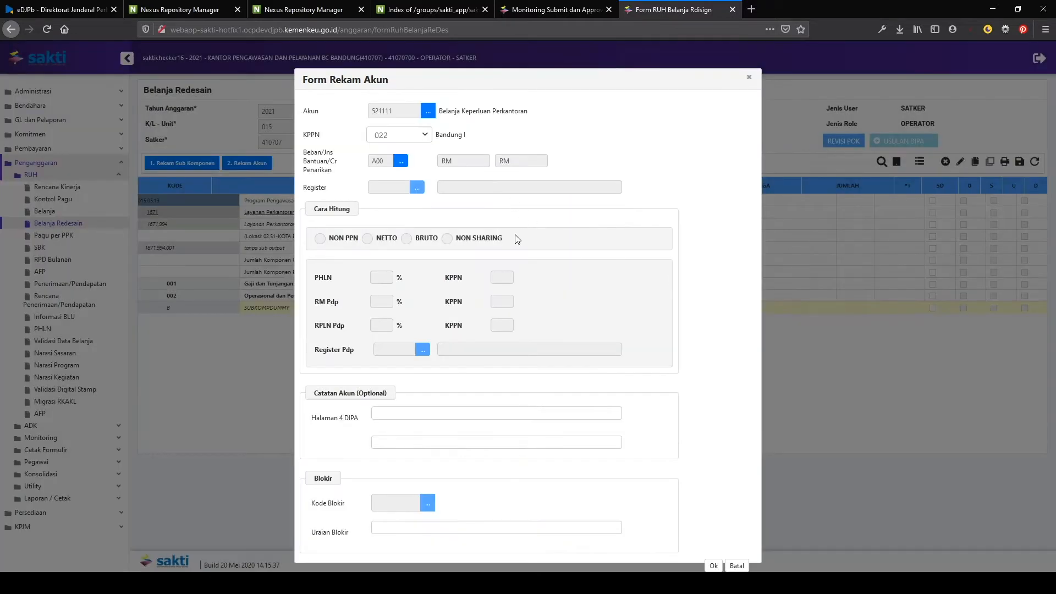
# - Save the account record with the Halaman 4 DIPA notes and Uraian Blokir left blank
pyautogui.click(480, 413)
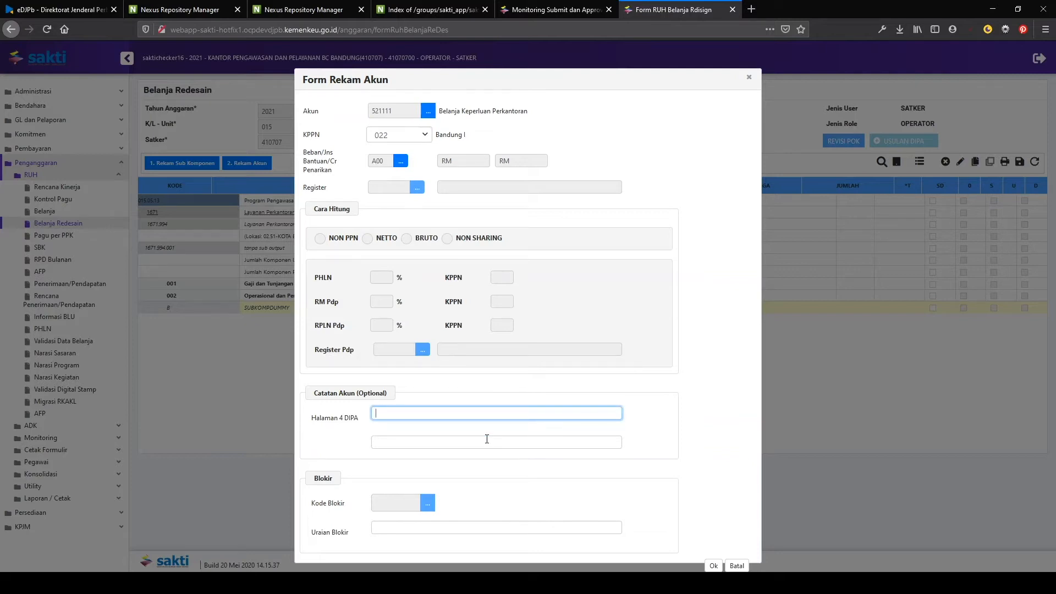
pyautogui.click(487, 440)
pyautogui.click(467, 413)
pyautogui.click(434, 527)
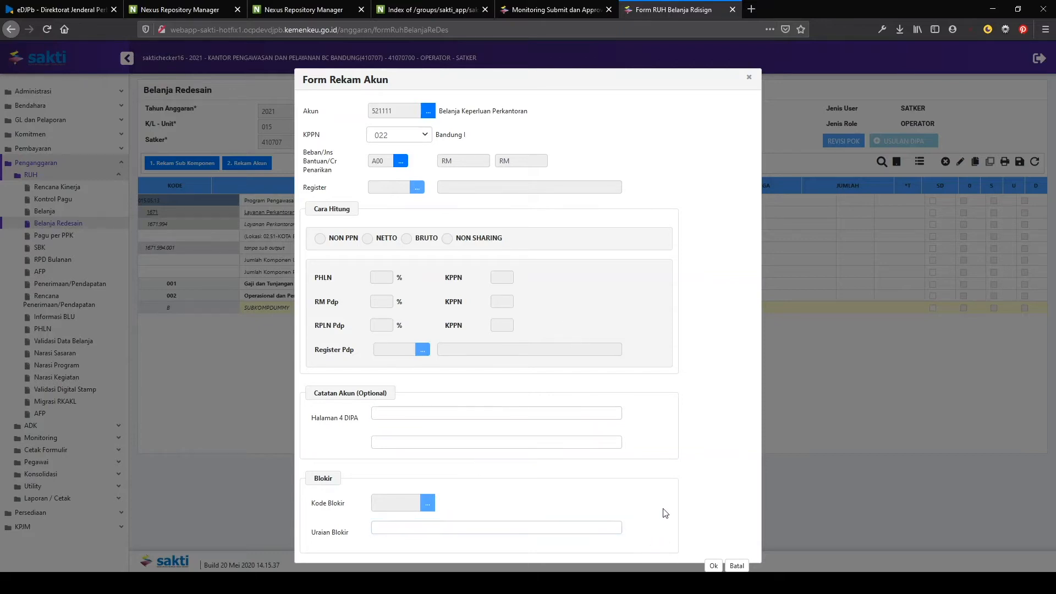
pyautogui.click(713, 565)
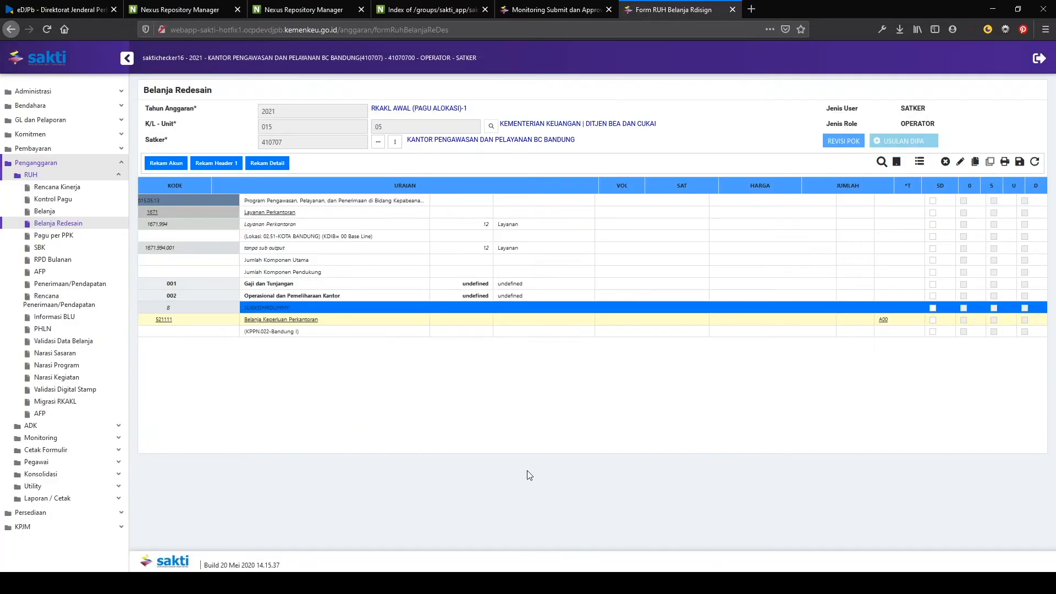
# - Record a first-level header described as "Header level 1" under account 521111 Belanja Keperluan Perkantoran
pyautogui.click(377, 323)
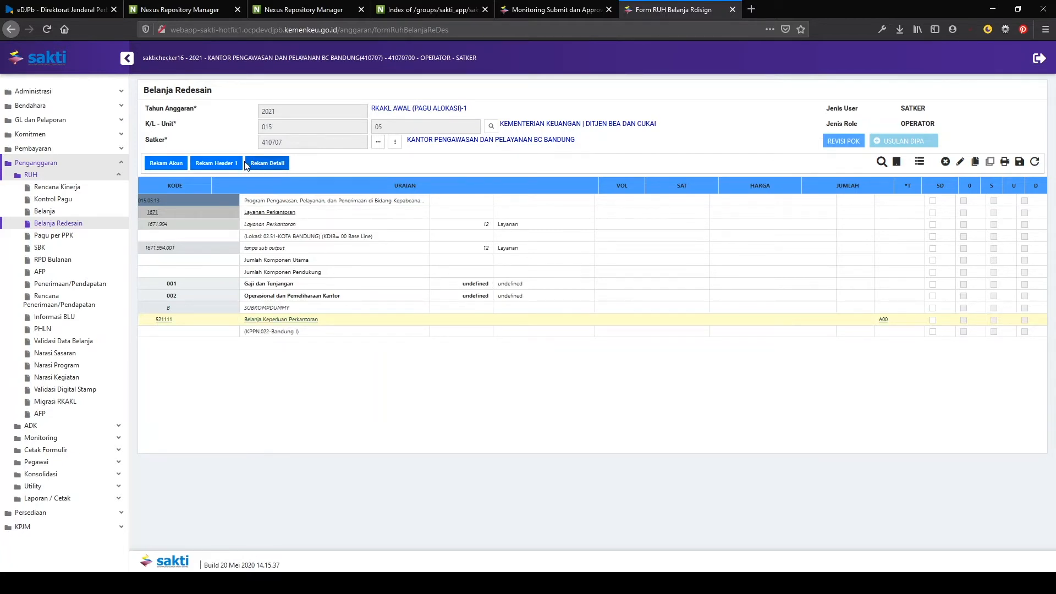
pyautogui.click(225, 164)
pyautogui.click(514, 108)
pyautogui.write('Header level 1')
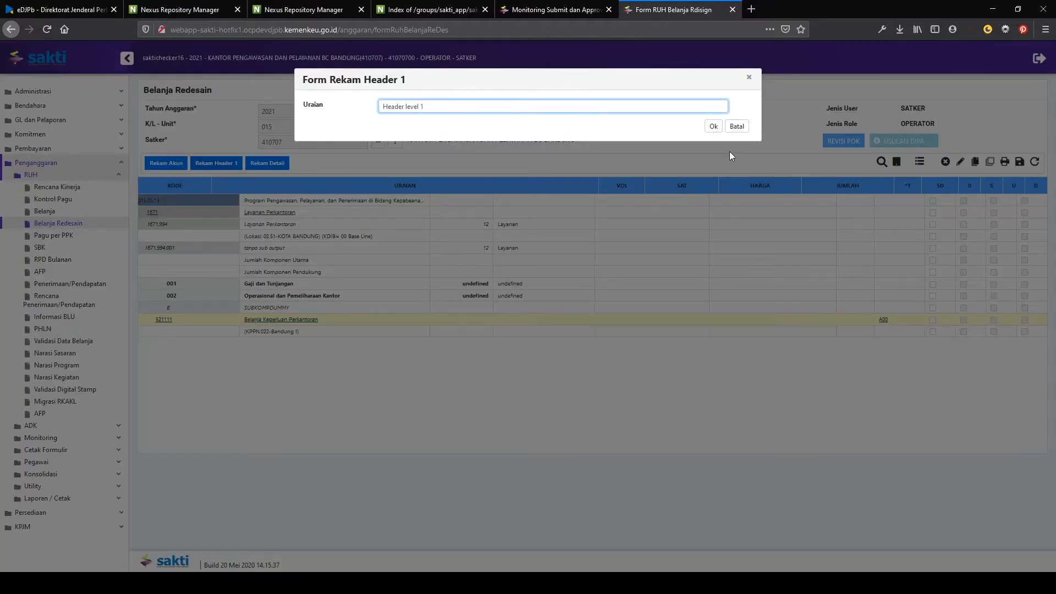
pyautogui.click(713, 126)
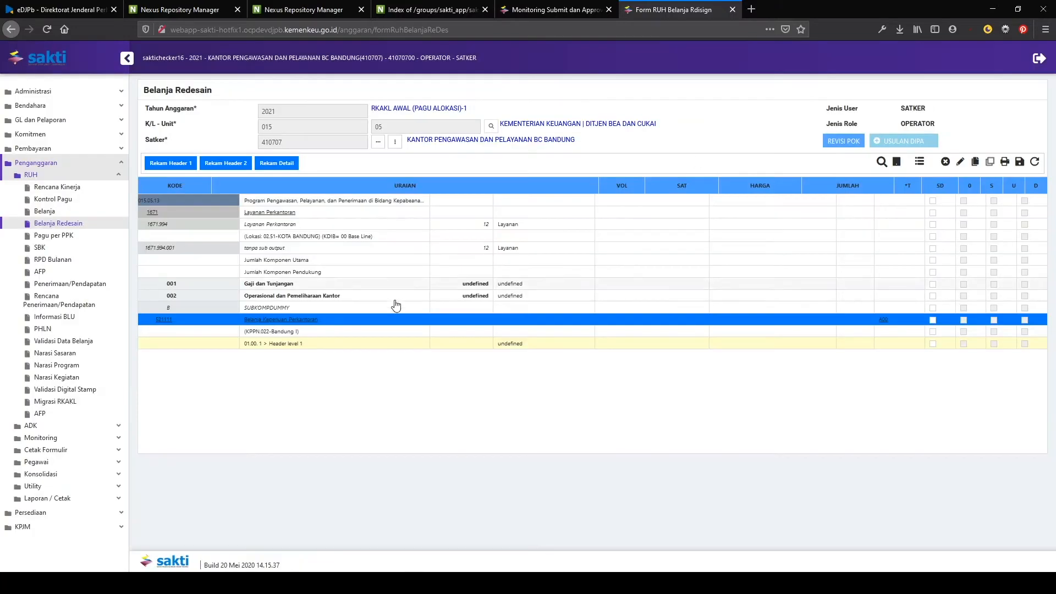
# - Record a second-level header described as "Header level 2" under Header level 1
pyautogui.click(308, 347)
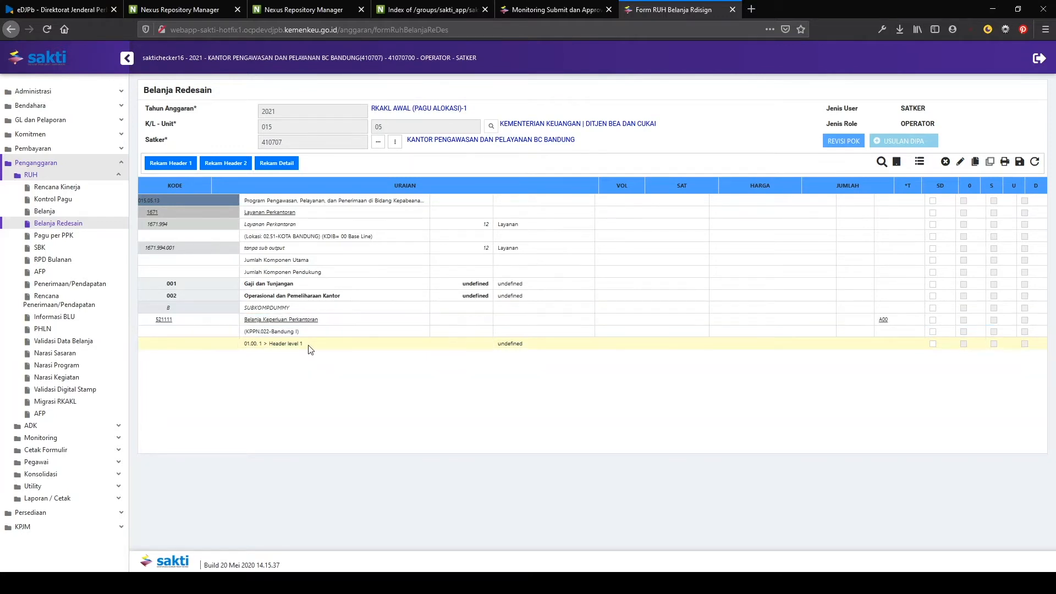
pyautogui.click(225, 163)
pyautogui.click(409, 105)
pyautogui.write('H')
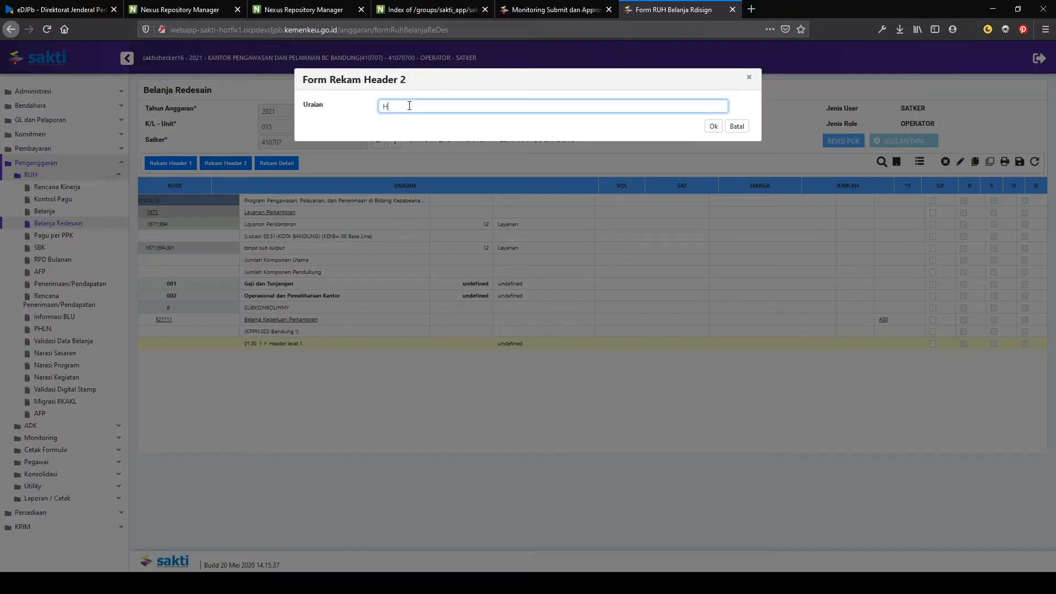
pyautogui.write('eader level 2')
pyautogui.click(713, 126)
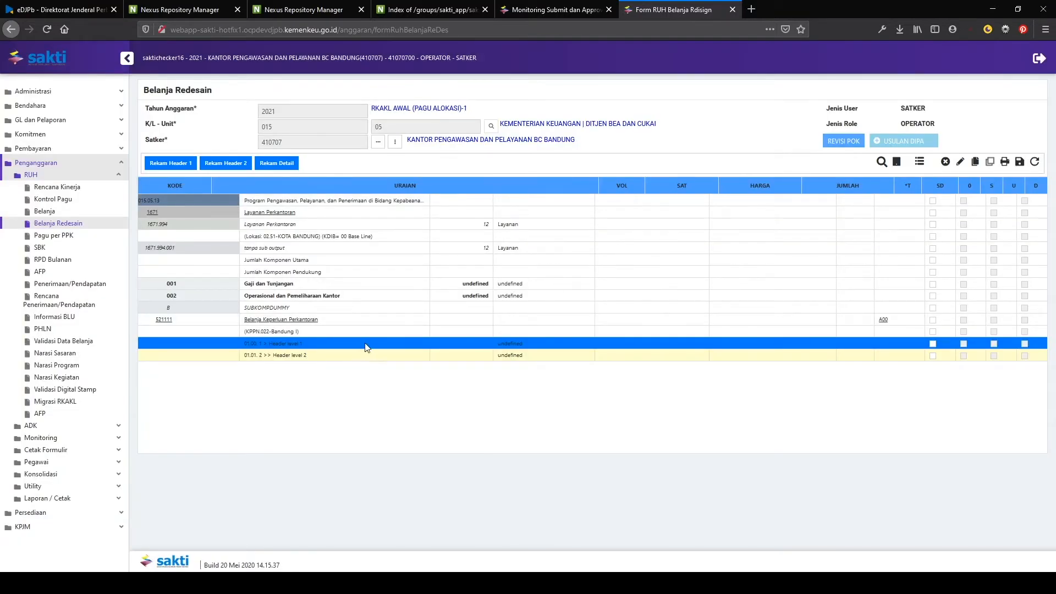
# - Start a detail under Header level 1 from SBM group 05, using item 03 for pagu di atas Rp500 juta s.d. Rp1 miliar
pyautogui.click(284, 166)
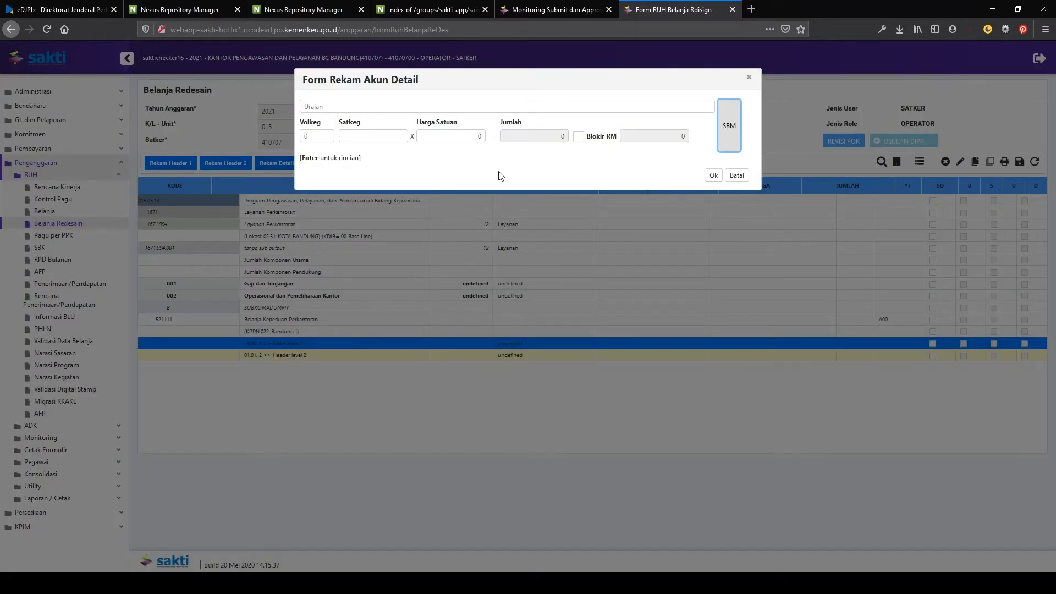
pyautogui.click(732, 128)
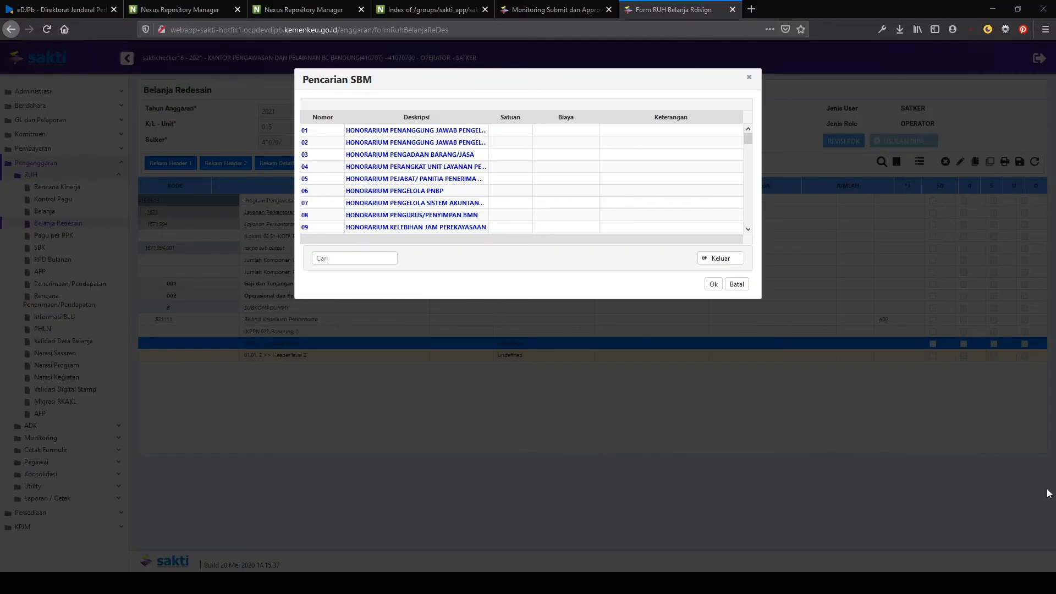
pyautogui.click(456, 178)
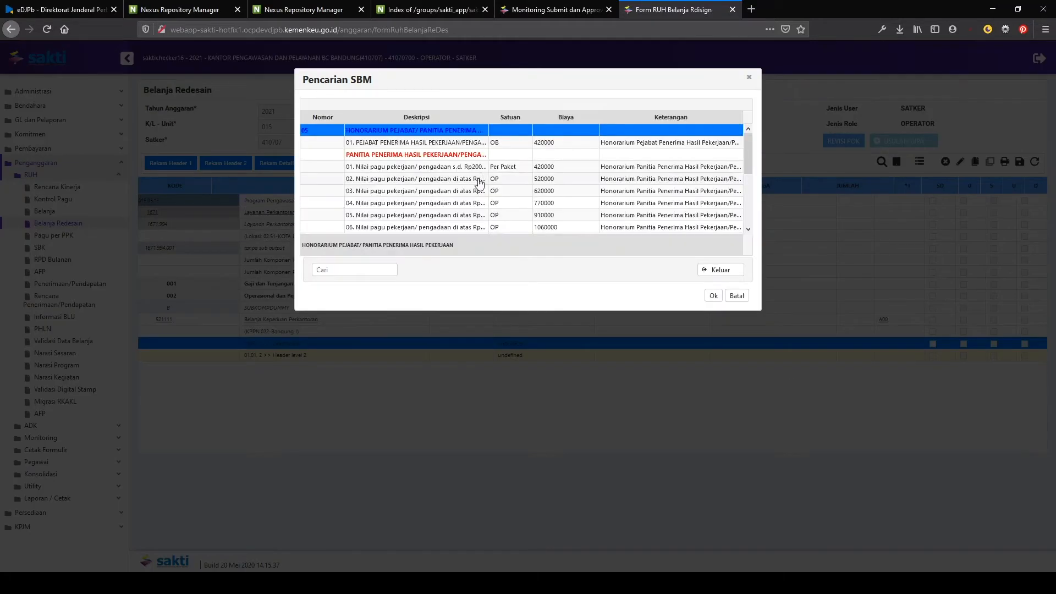
pyautogui.click(463, 189)
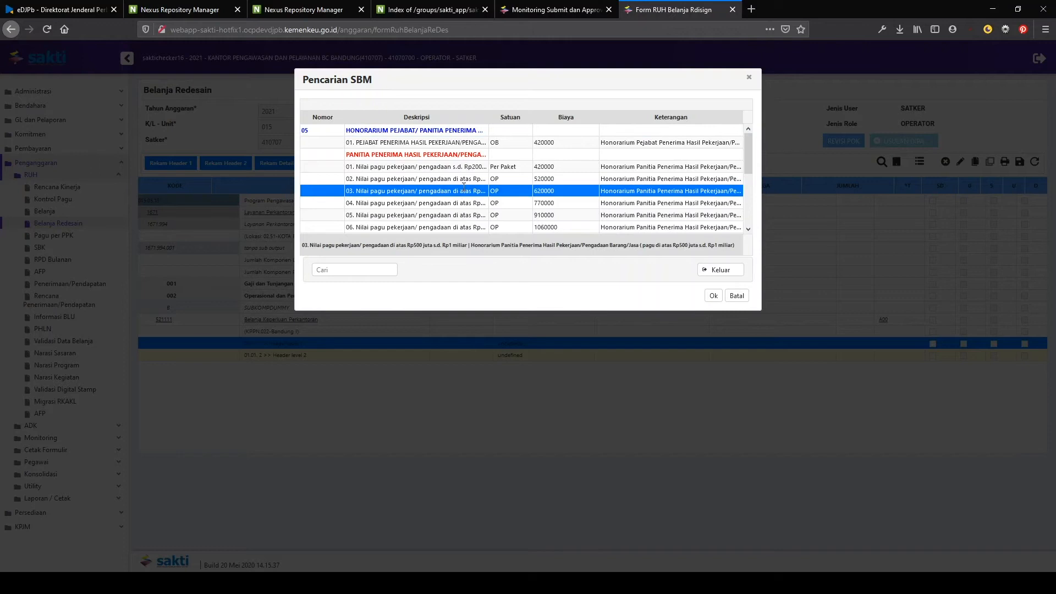
pyautogui.click(715, 297)
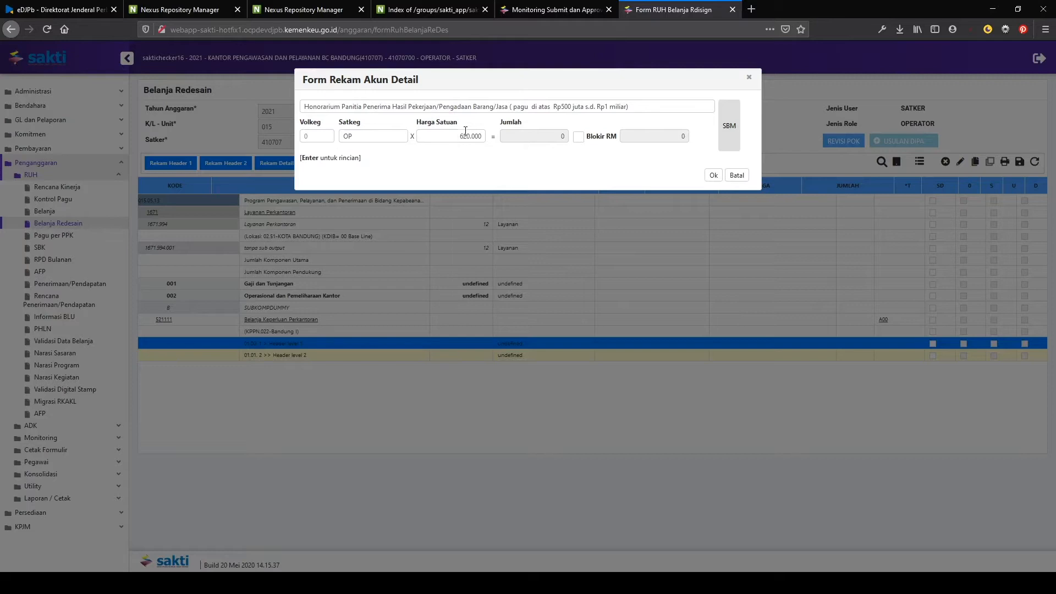
# - Set the honorarium detail's Volkeg to 10 and save it with Blokir RM left unchecked
pyautogui.click(325, 135)
pyautogui.press('Tab')
pyautogui.press('Tab')
pyautogui.press('Tab')
pyautogui.press('Tab')
pyautogui.click(579, 137)
pyautogui.click(655, 156)
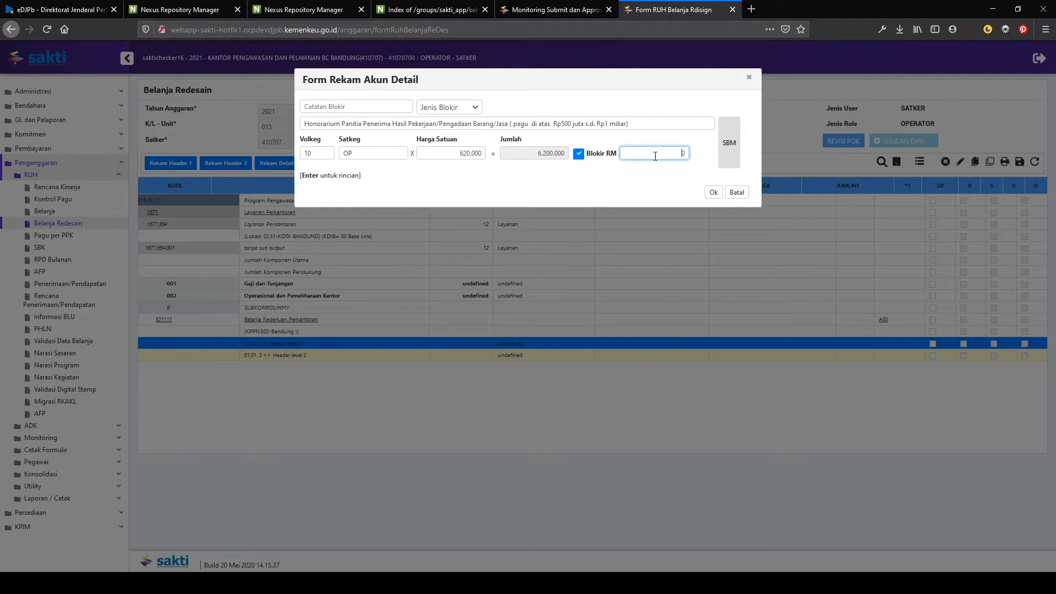
pyautogui.click(579, 154)
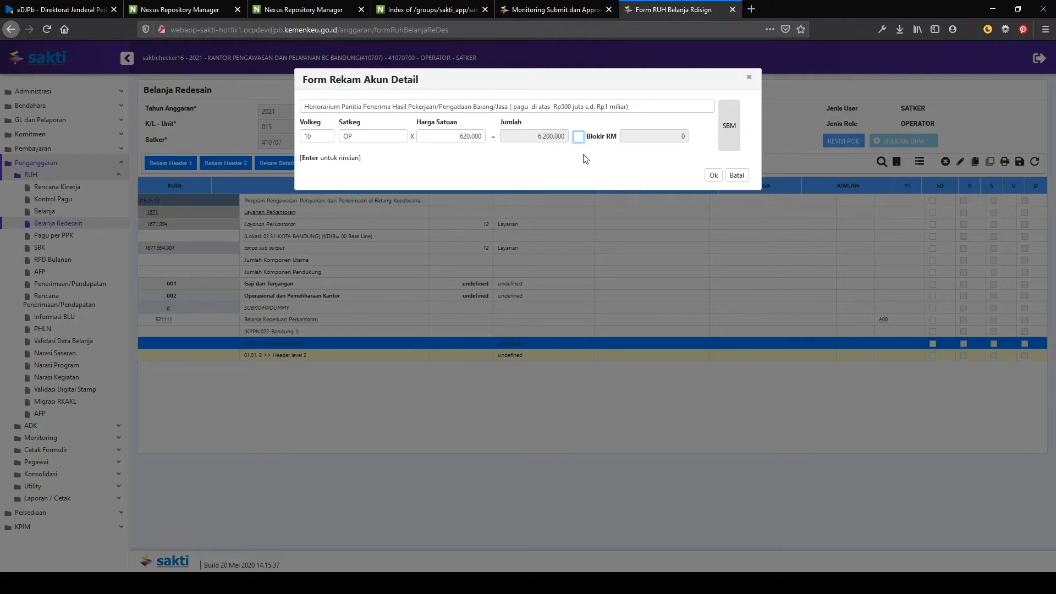
pyautogui.click(714, 175)
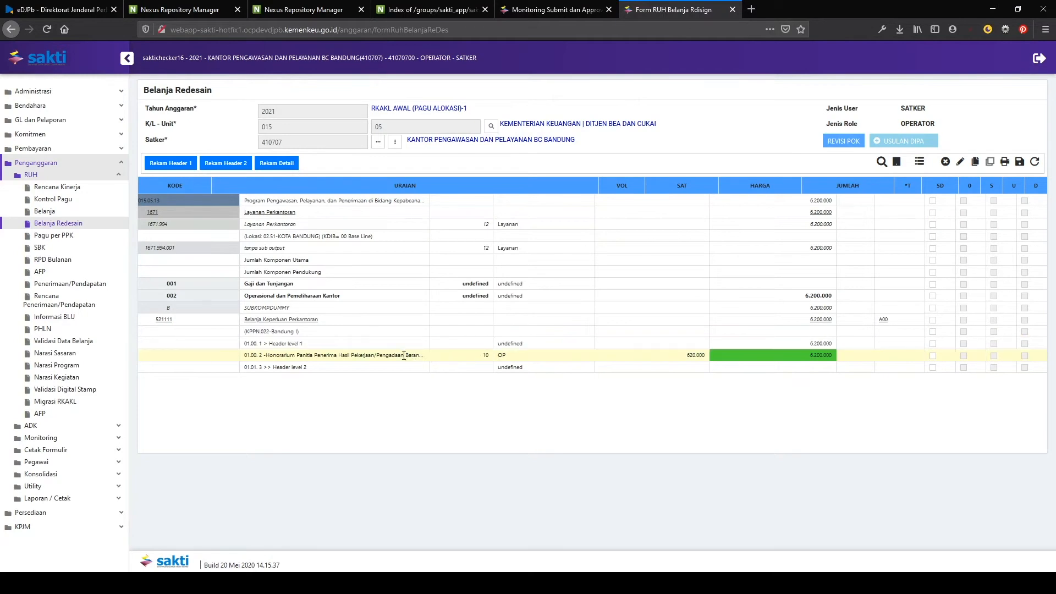
# - Start a detail under Header level 2 with the description "Manual Detail" and show its volume breakdown fields
pyautogui.click(360, 367)
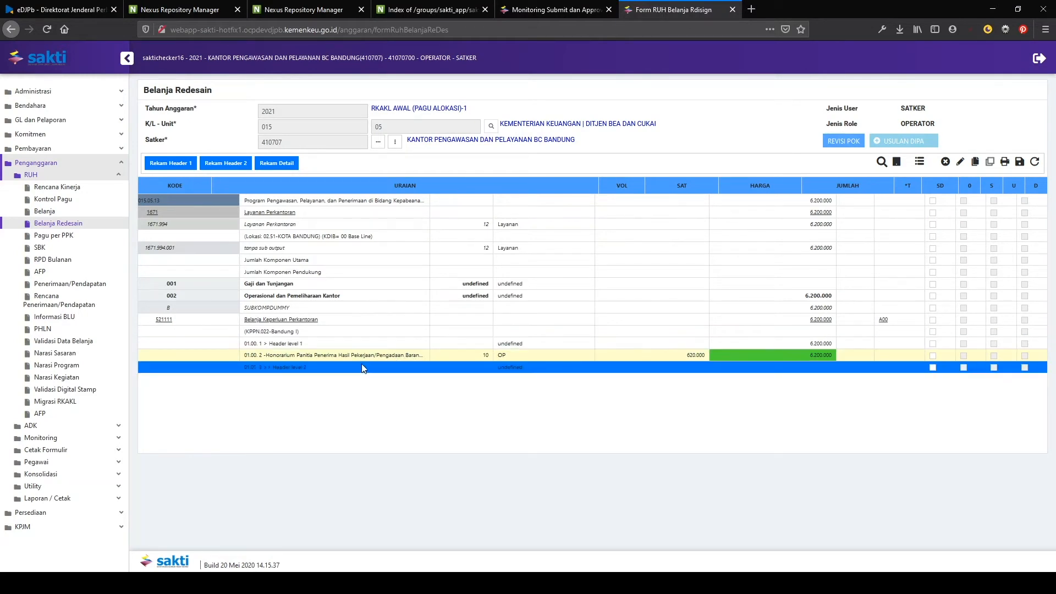
pyautogui.click(282, 164)
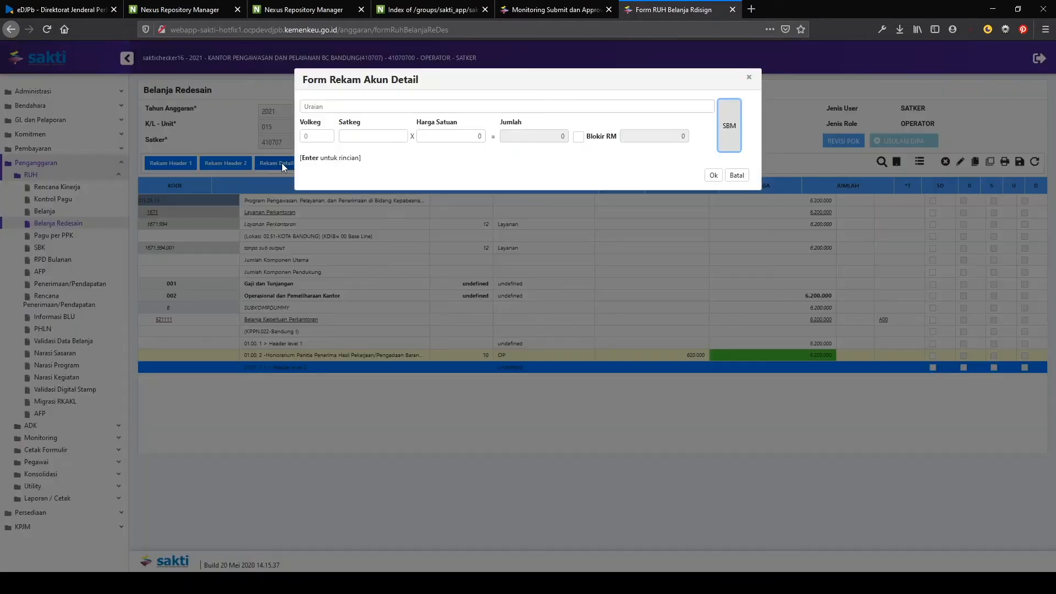
pyautogui.click(349, 105)
pyautogui.write('Manual Detail')
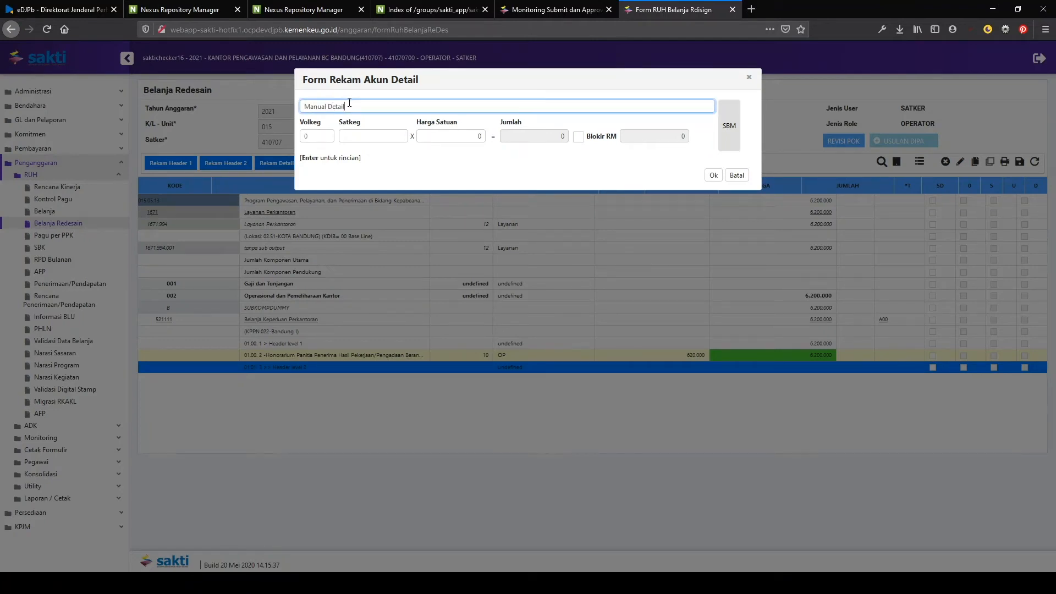
pyautogui.press('Return')
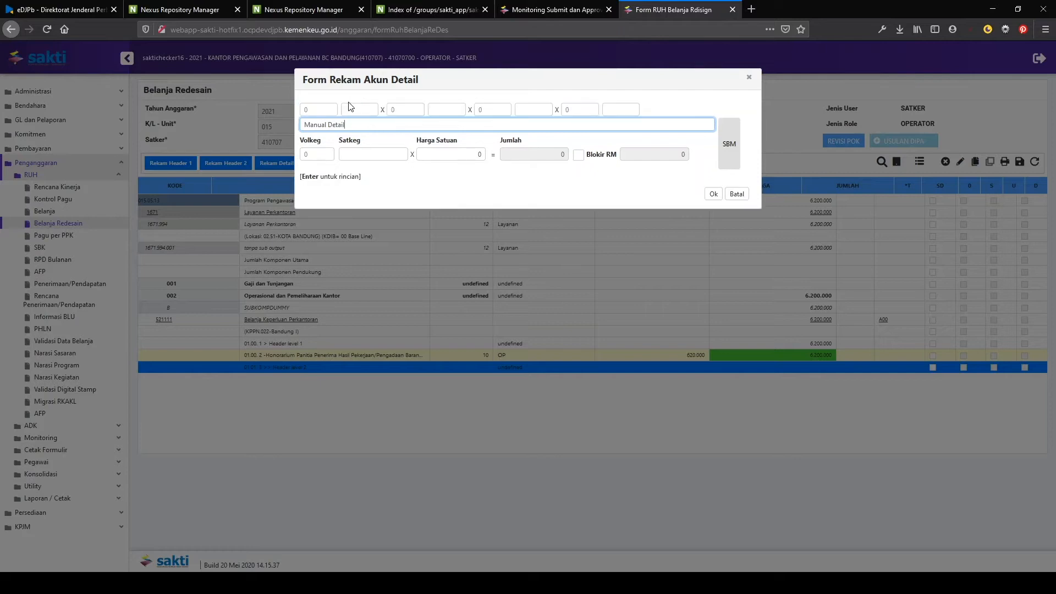
# - Break down the Manual Detail volume as 10 OH x 3 KEG, leaving the remaining factors empty
pyautogui.click(323, 112)
pyautogui.press('Tab')
pyautogui.write('OH')
pyautogui.press('Tab')
pyautogui.write('3')
pyautogui.press('Tab')
pyautogui.write('KEG')
pyautogui.press('Tab')
pyautogui.press('Tab')
pyautogui.press('Tab')
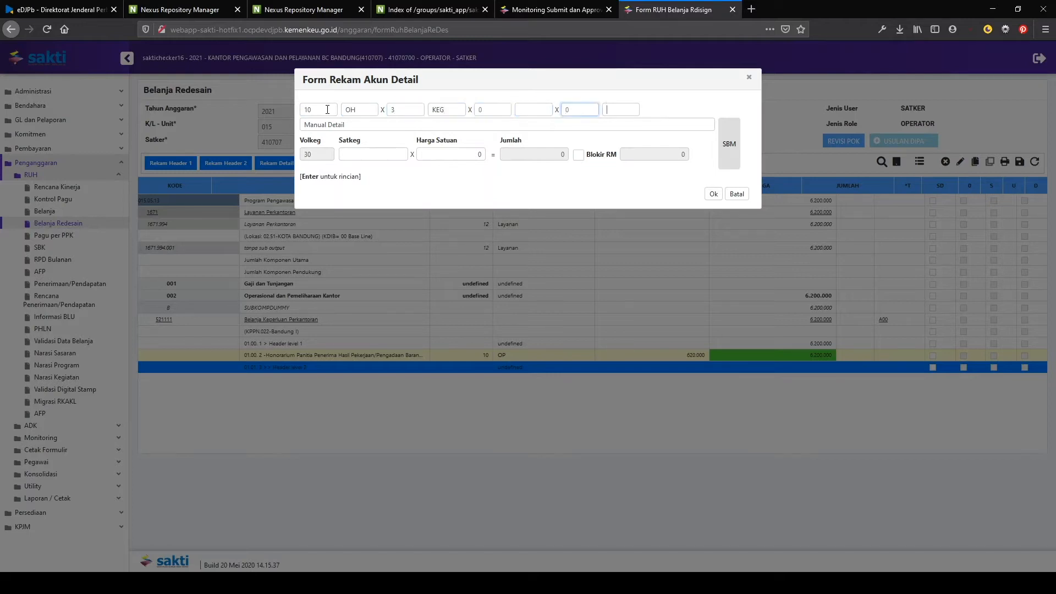
pyautogui.press('Tab')
# - Set Manual Detail's Satkeg to OH and its Harga Satuan to 1.000.000, and save the detail
pyautogui.click(376, 137)
pyautogui.write('OH')
pyautogui.press('Tab')
pyautogui.write('1.000.000')
pyautogui.click(713, 175)
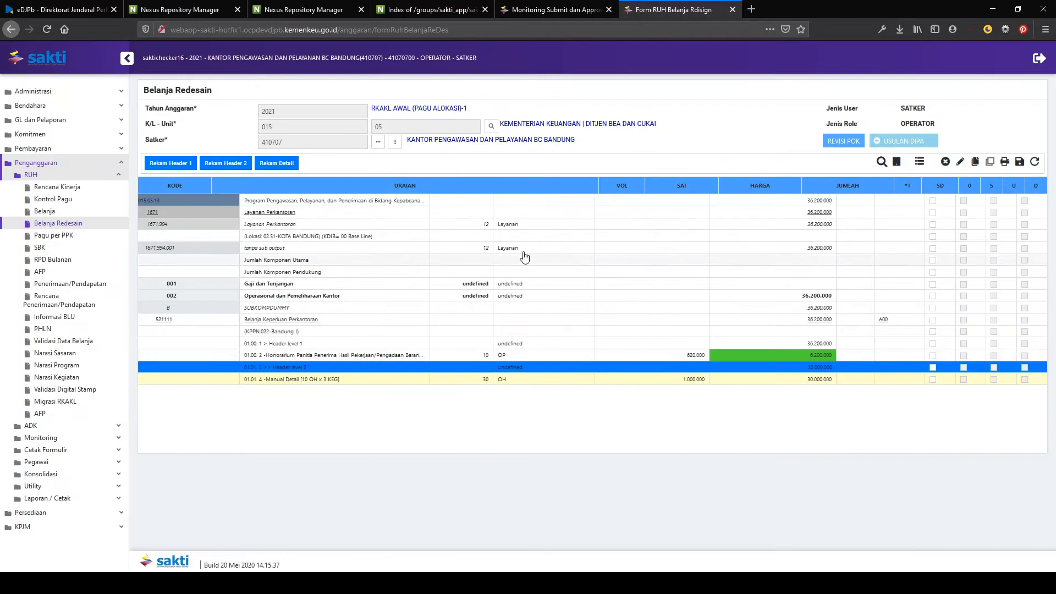
# - Save the whole Belanja Redesain spending plan and close the save message
pyautogui.click(395, 345)
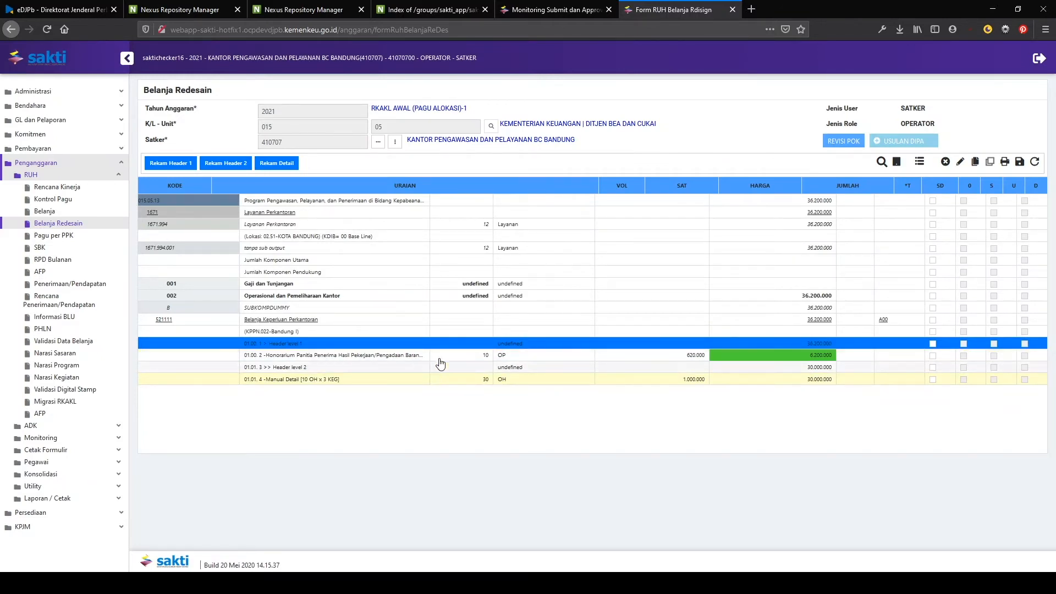
pyautogui.click(1019, 161)
pyautogui.click(555, 336)
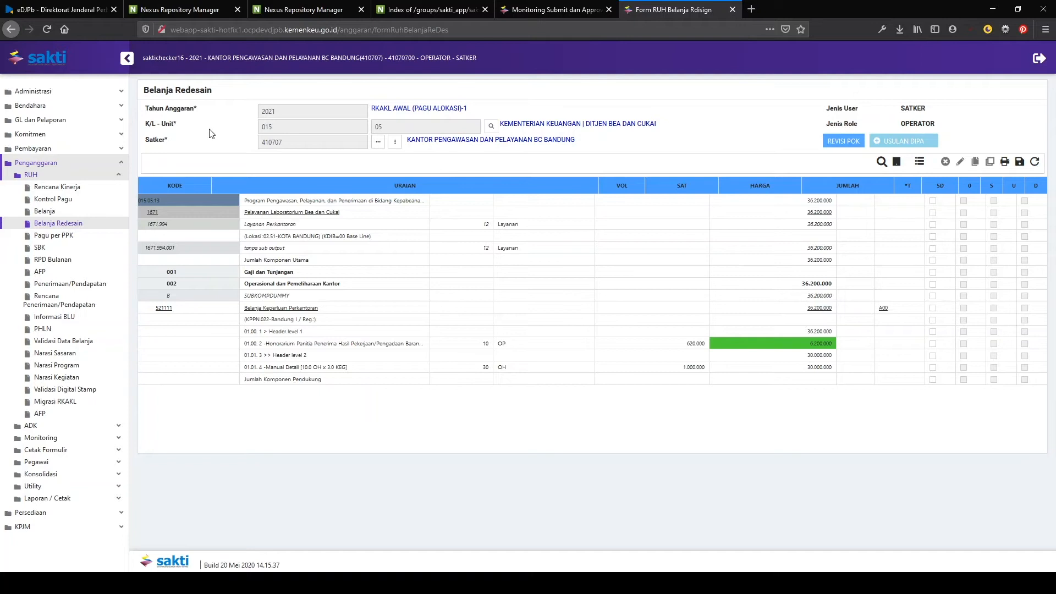
# - Open RPD Bulanan for satker 410707 and display output 1671.994 Layanan Perkantoran
pyautogui.click(84, 261)
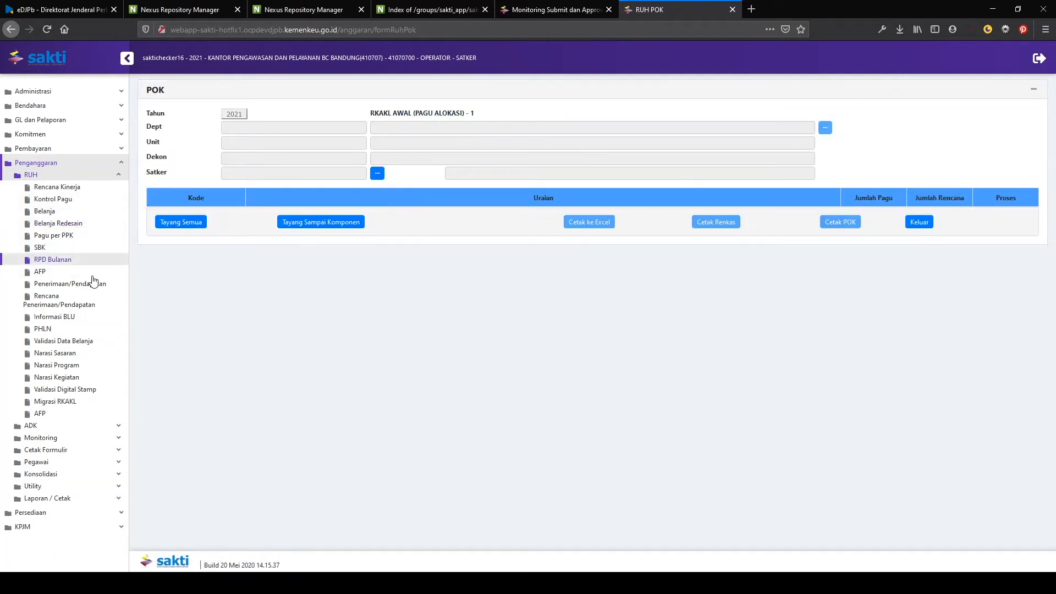
pyautogui.click(378, 173)
pyautogui.click(549, 250)
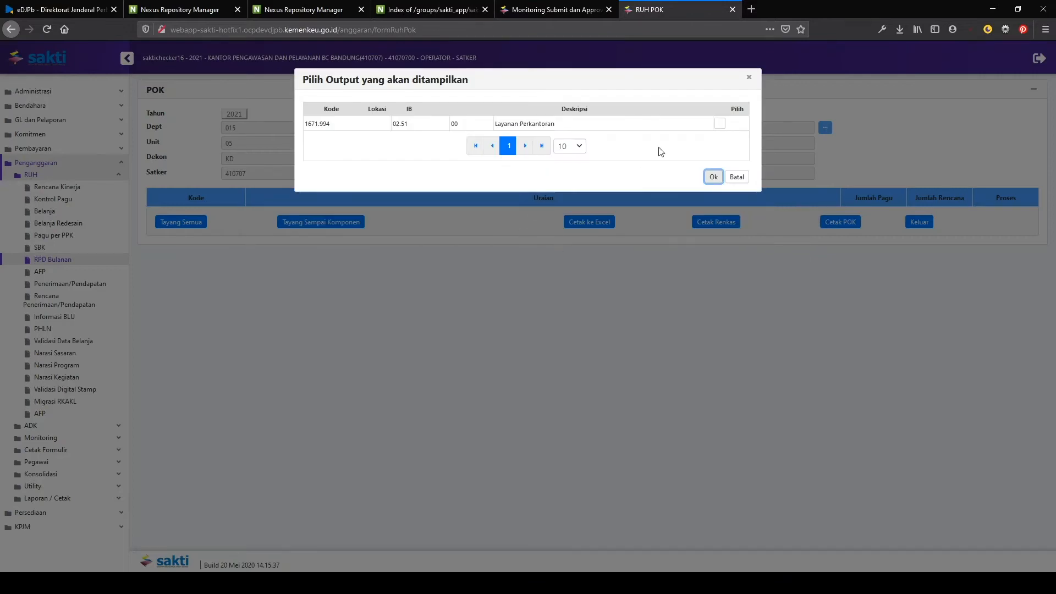
pyautogui.click(720, 124)
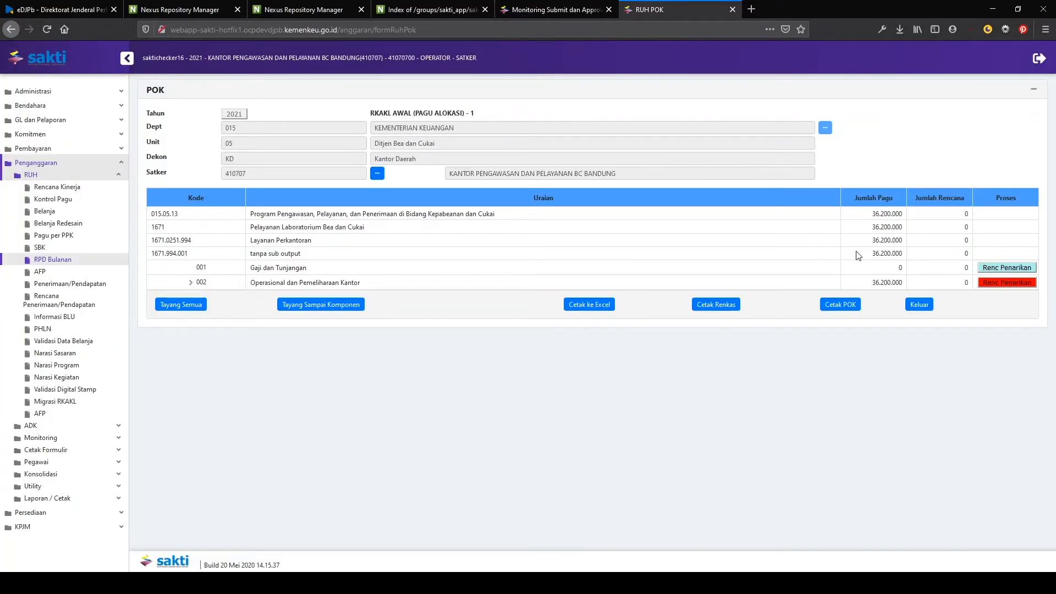
# - Try Rata-rata as the Dasar Hitung for component 002's withdrawal plan, closing the form without saving
pyautogui.click(1005, 287)
pyautogui.click(1006, 288)
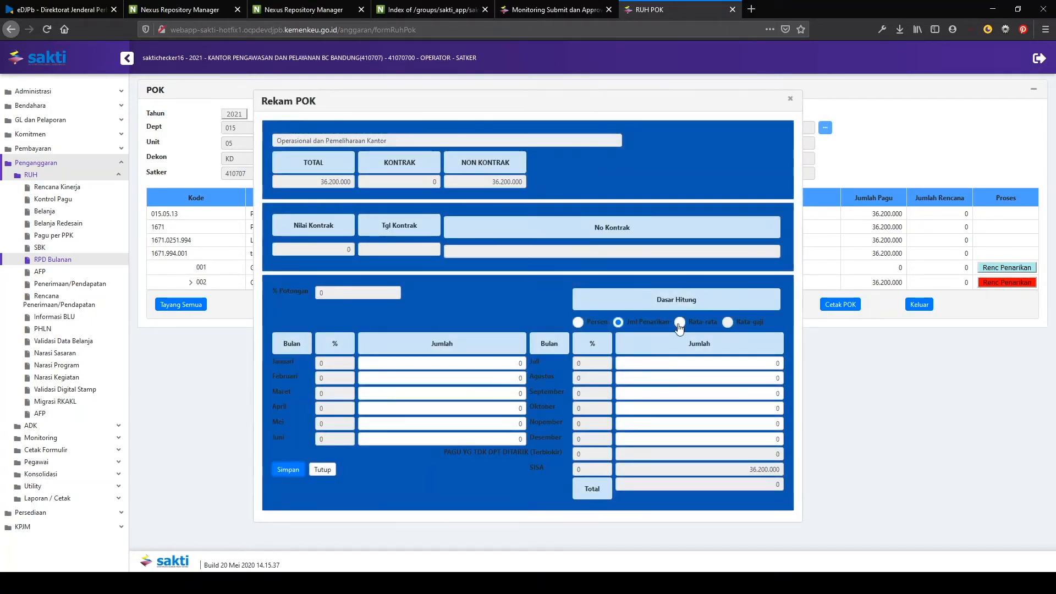
pyautogui.click(680, 323)
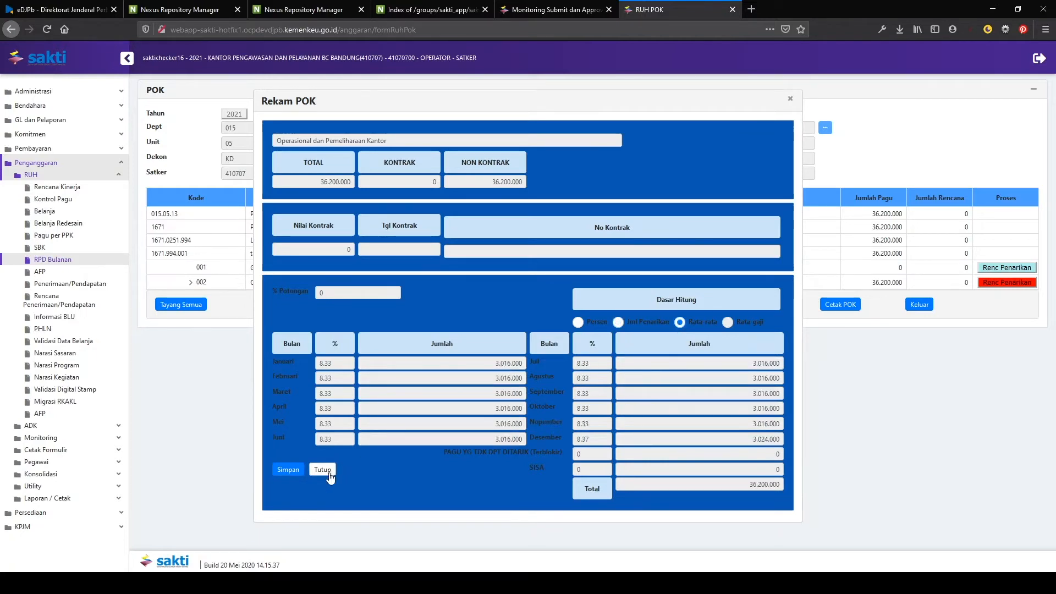
pyautogui.click(322, 469)
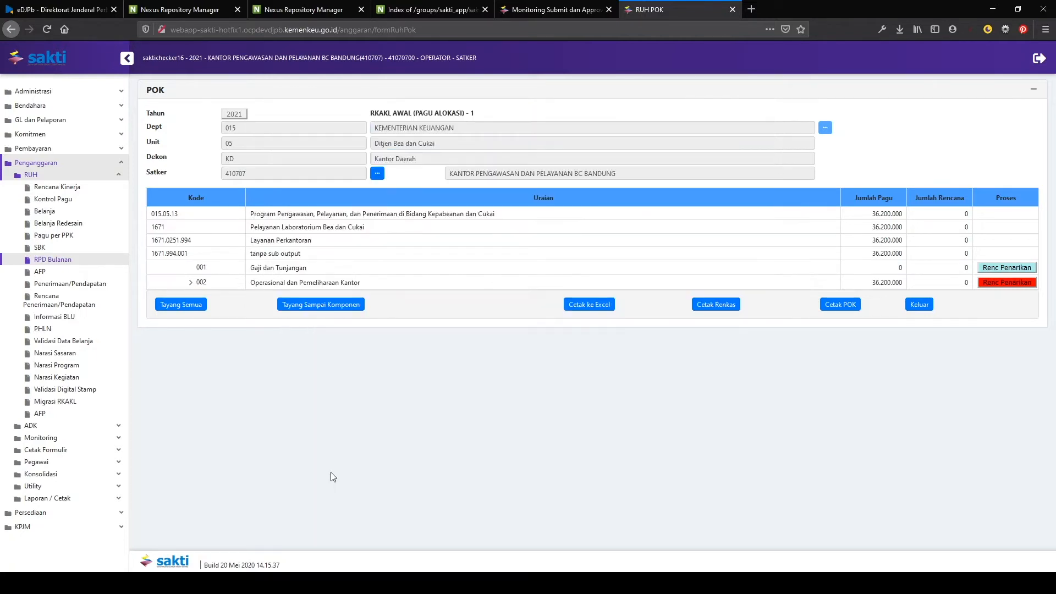
# - Display all levels and save Manual Detail's monthly withdrawal plan with Rata-rata as its Dasar Hitung, after trying Jml Penarikan and Persen
pyautogui.click(185, 305)
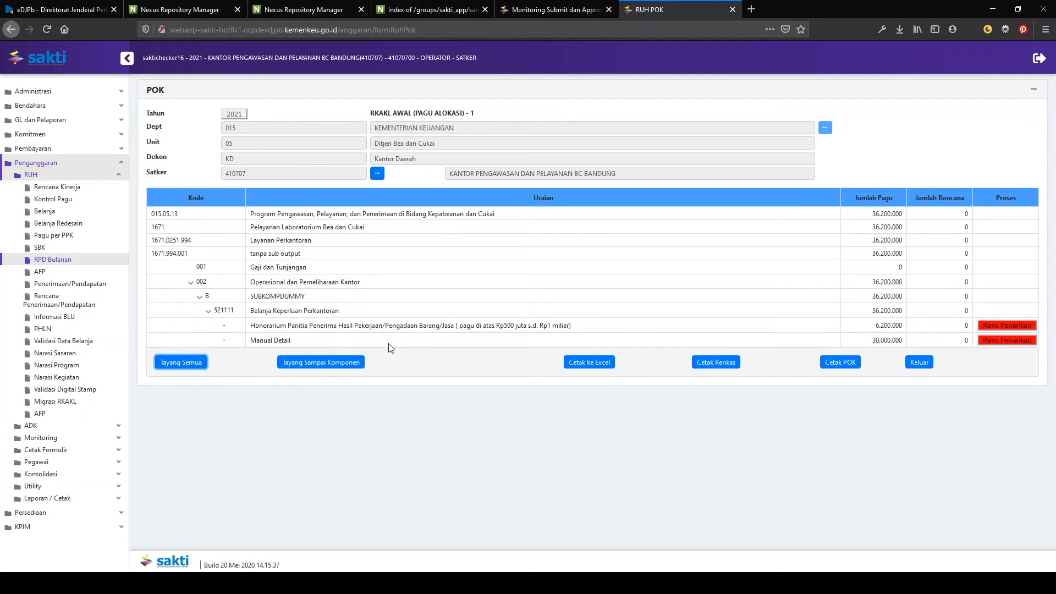
pyautogui.click(1008, 341)
pyautogui.click(680, 323)
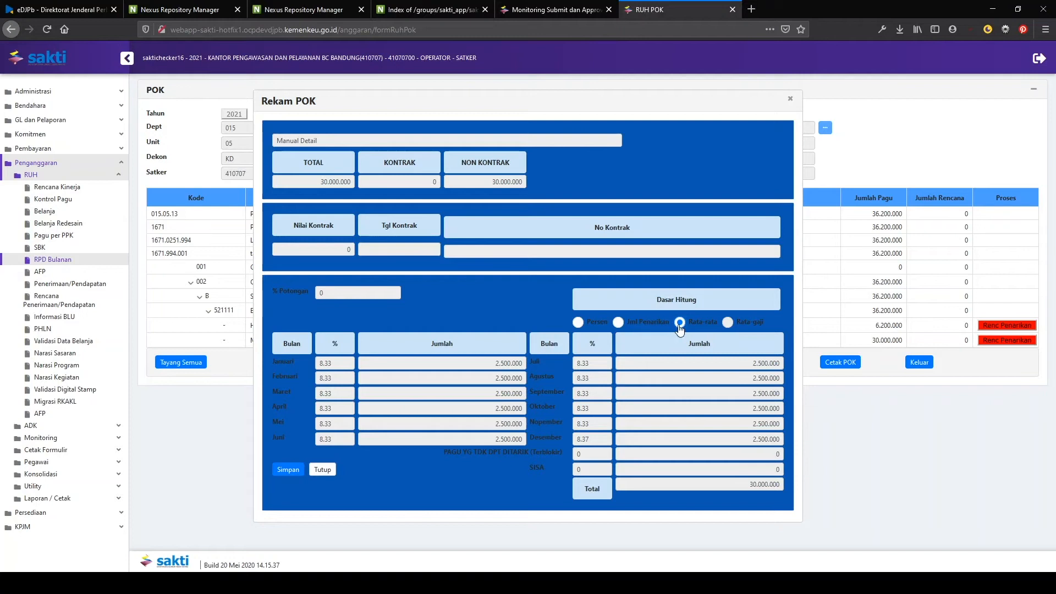
pyautogui.click(660, 325)
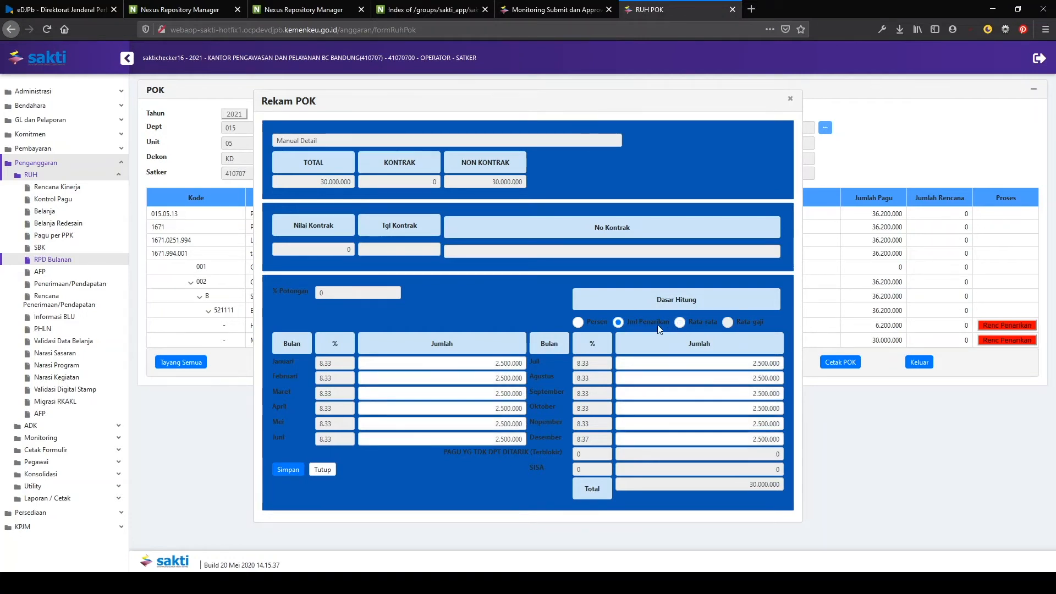
pyautogui.click(577, 322)
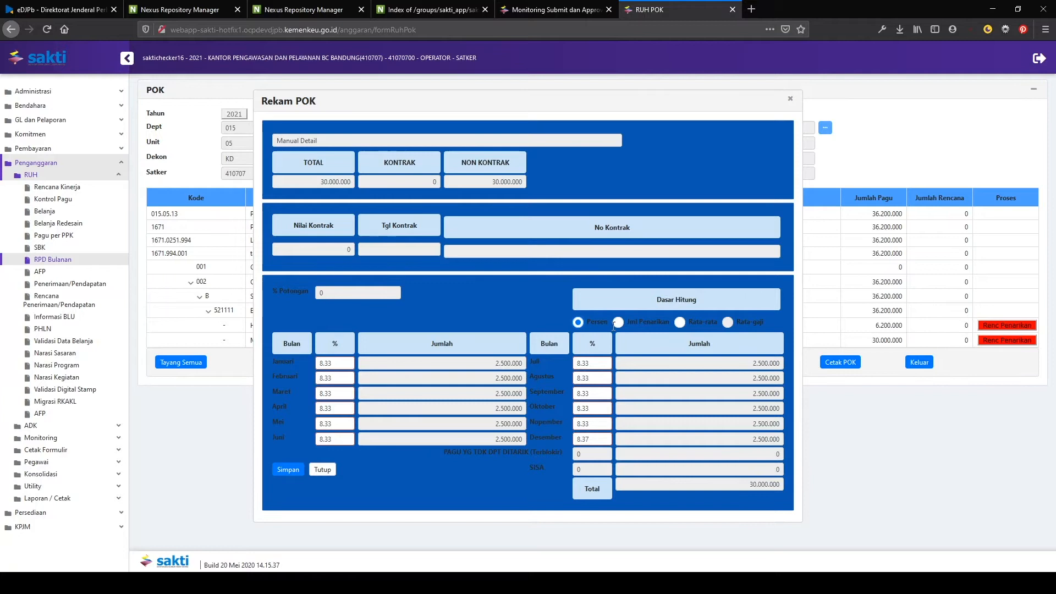
pyautogui.click(618, 323)
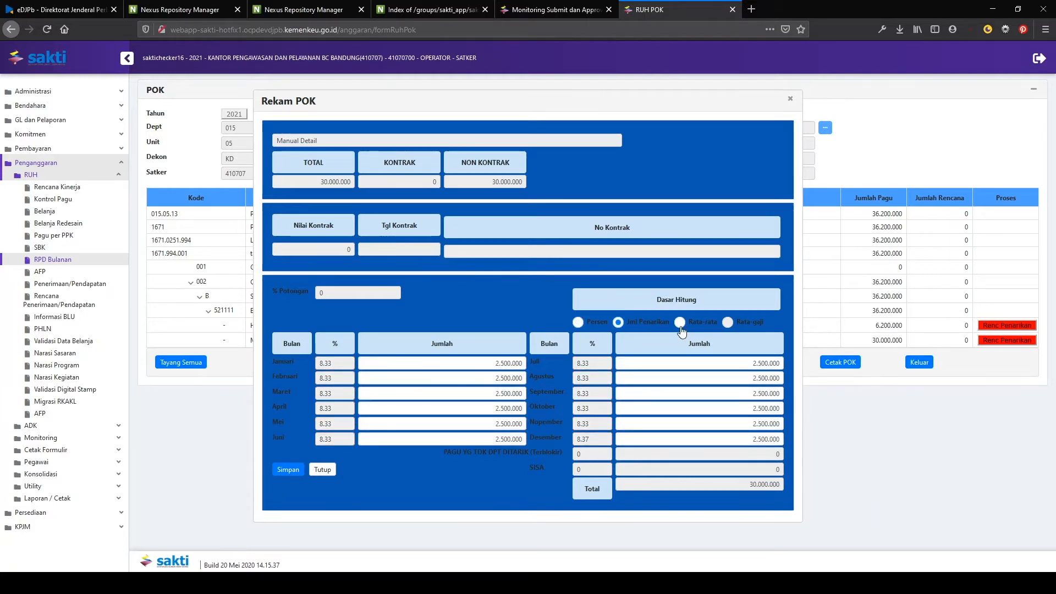
pyautogui.click(681, 323)
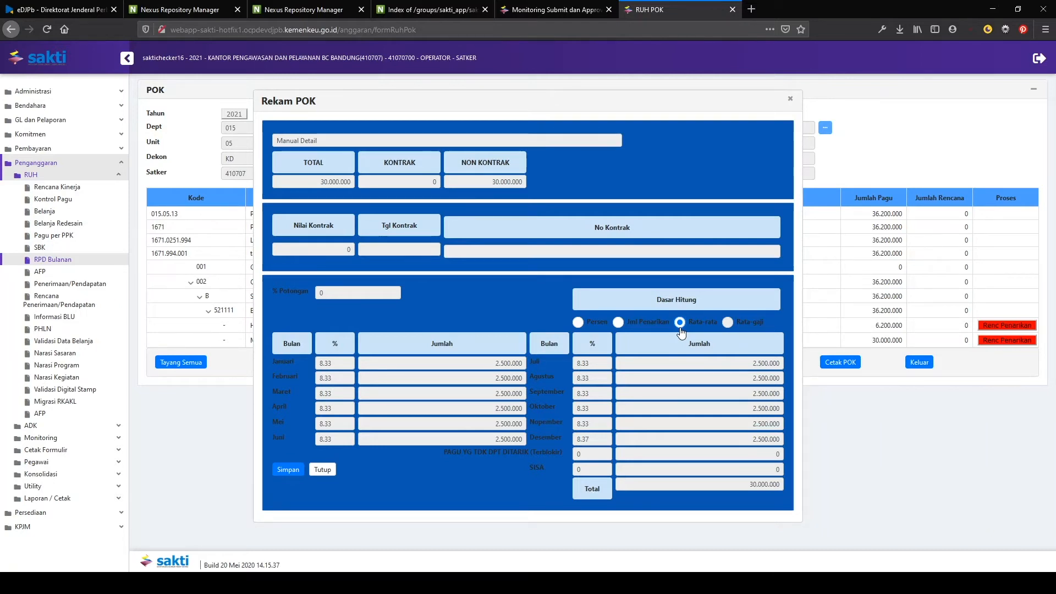
pyautogui.click(286, 470)
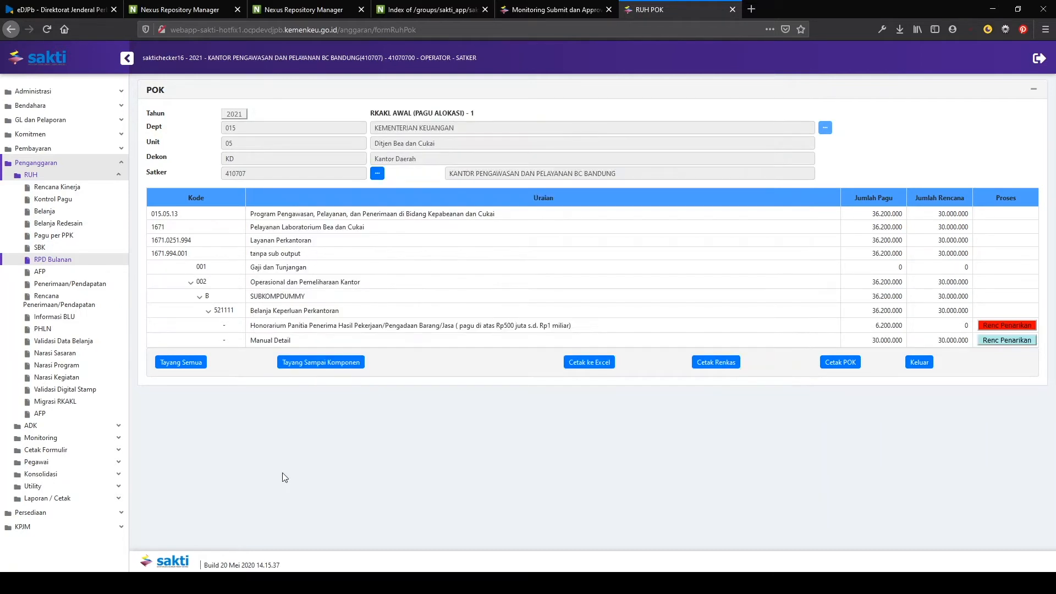
# - Save the monthly withdrawal plan of the Honorarium Panitia Penerima Hasil Pekerjaan detail with Rata-rata as its Dasar Hitung
pyautogui.click(1008, 326)
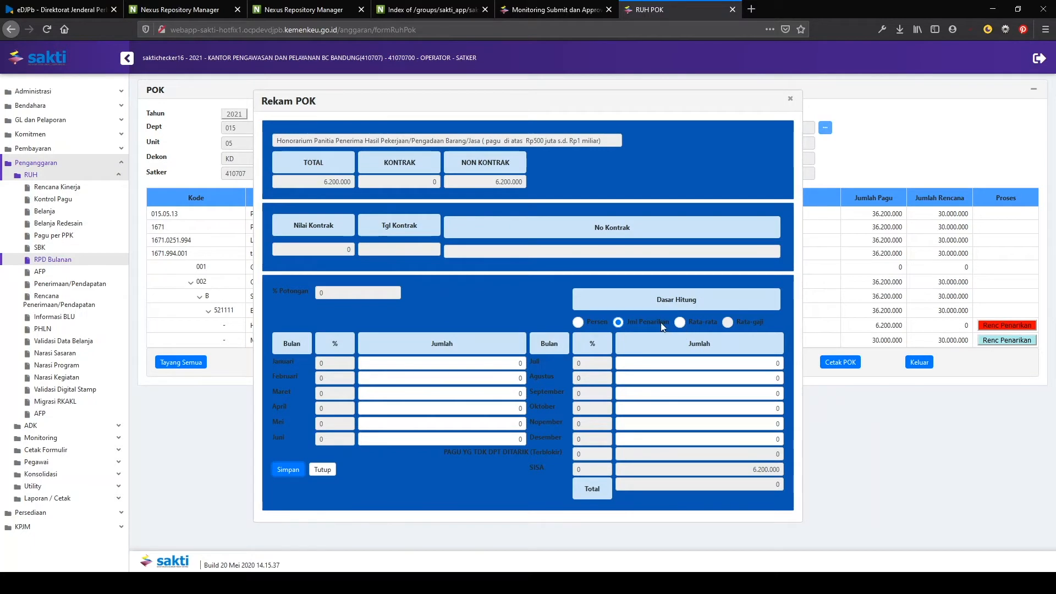
pyautogui.click(680, 323)
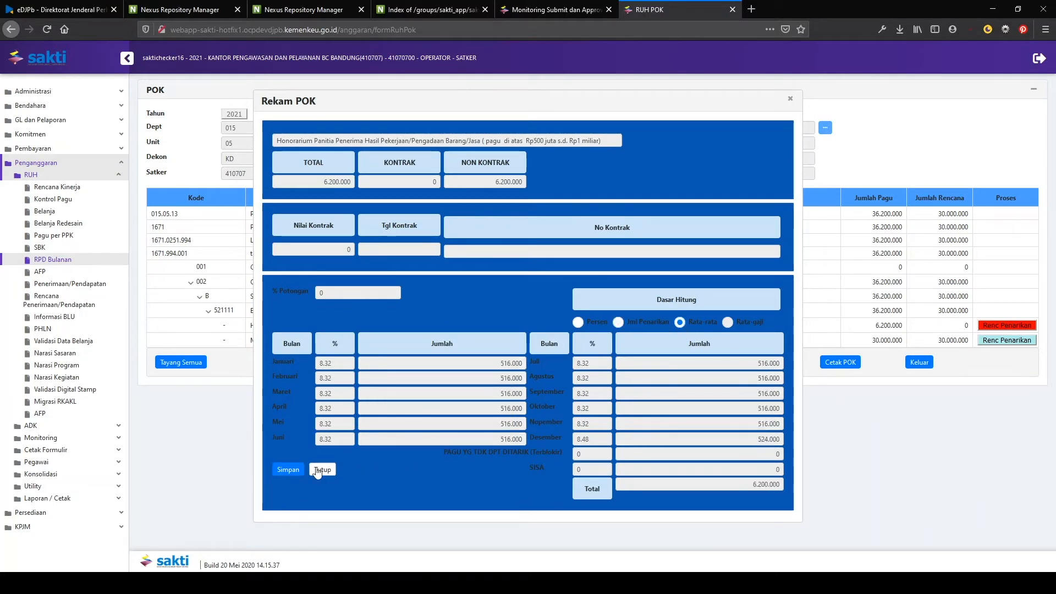
pyautogui.click(287, 469)
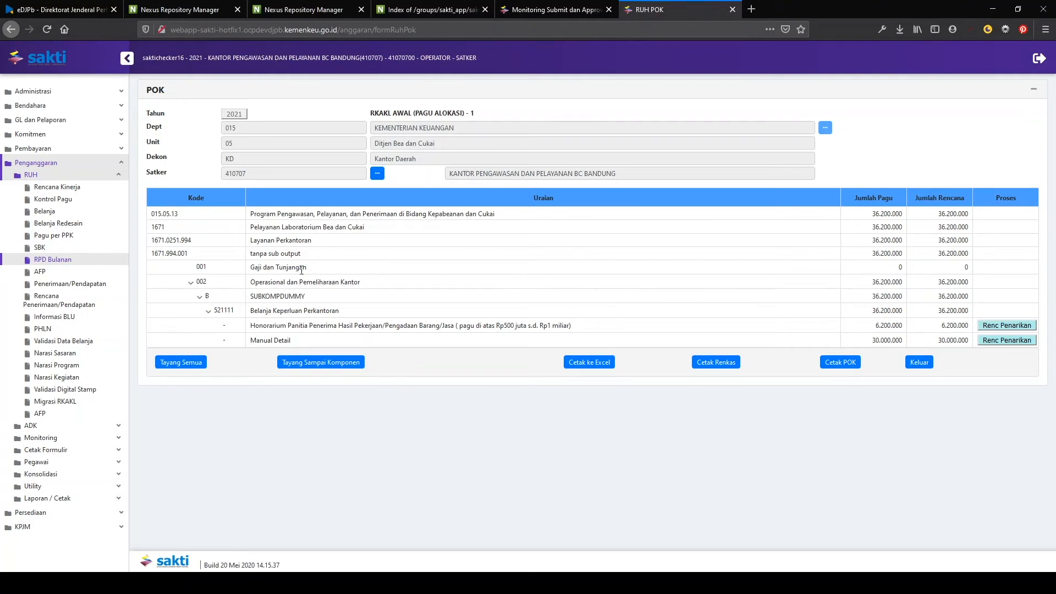
pyautogui.moveTo(252, 269); pyautogui.dragTo(319, 274)
pyautogui.click(319, 272)
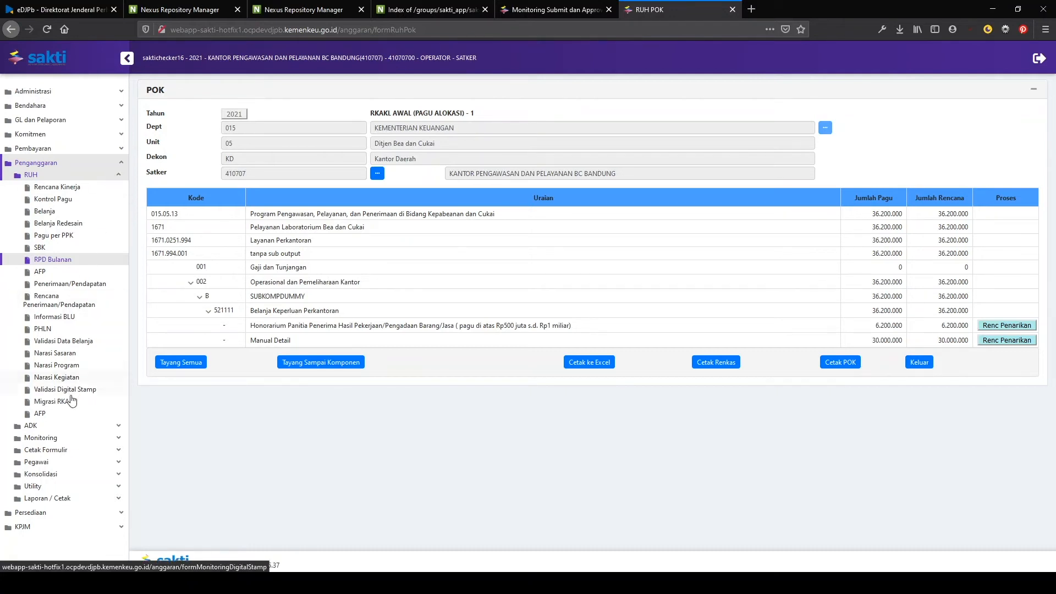
# - View the RESTORE Data Aplikasi GPP upload form, and load satker 410707's employees in RUH Data PNS Pusat
pyautogui.click(52, 462)
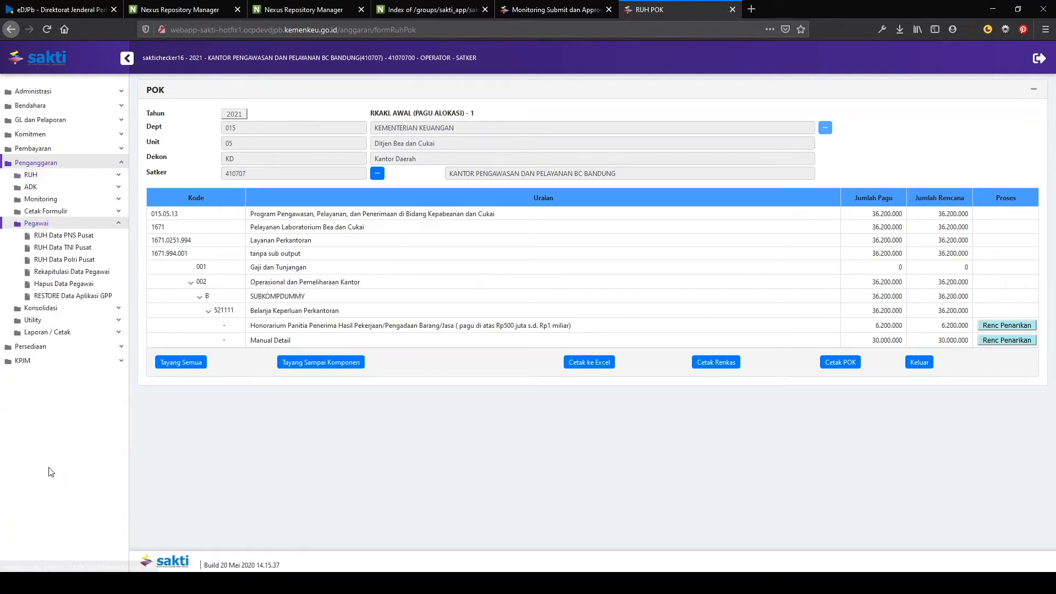
pyautogui.click(84, 300)
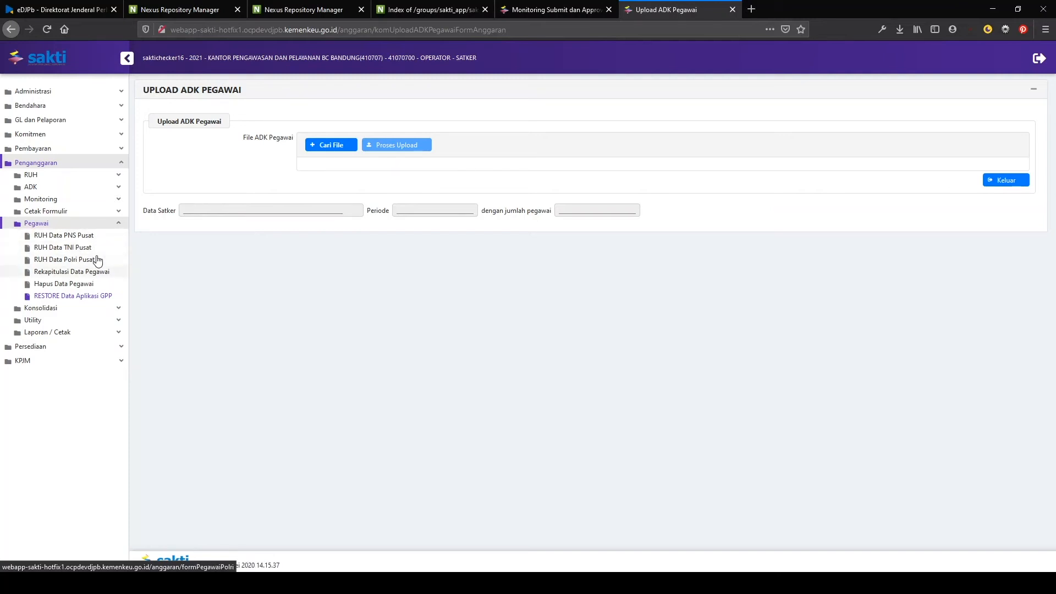
pyautogui.click(111, 237)
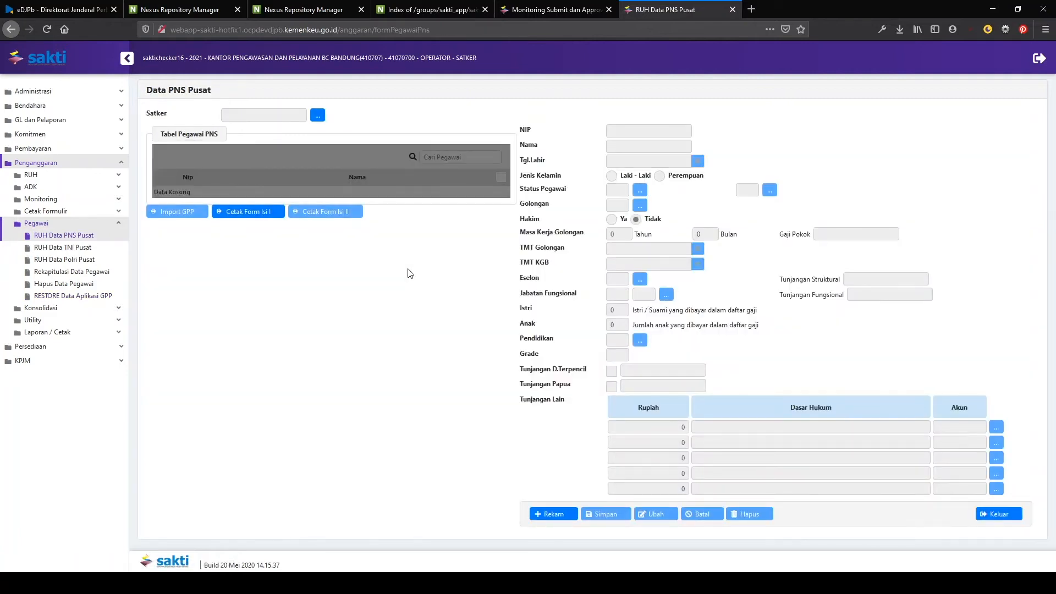
pyautogui.click(317, 114)
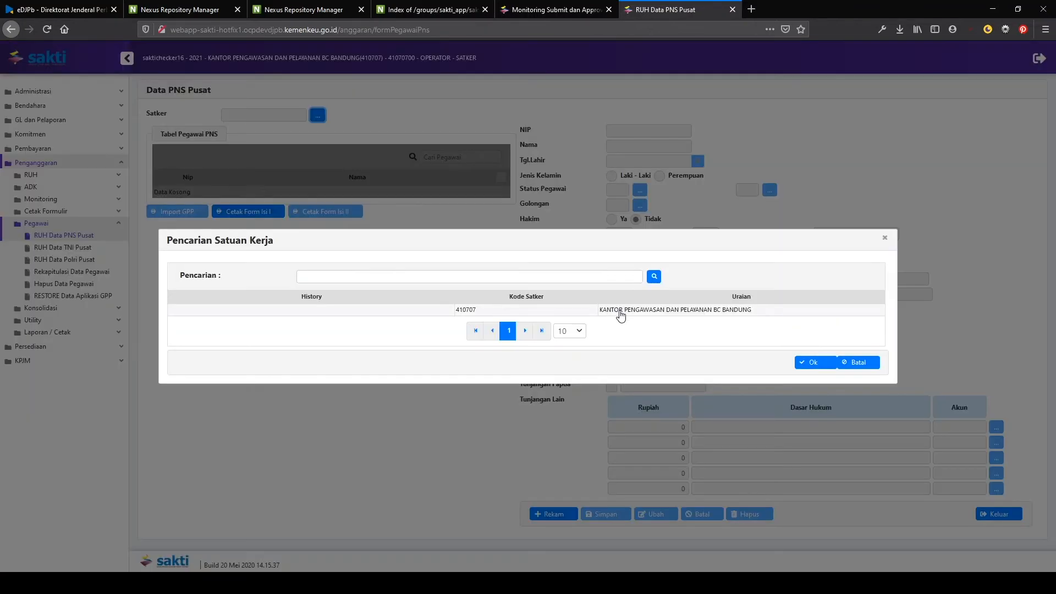
pyautogui.click(621, 311)
pyautogui.click(813, 362)
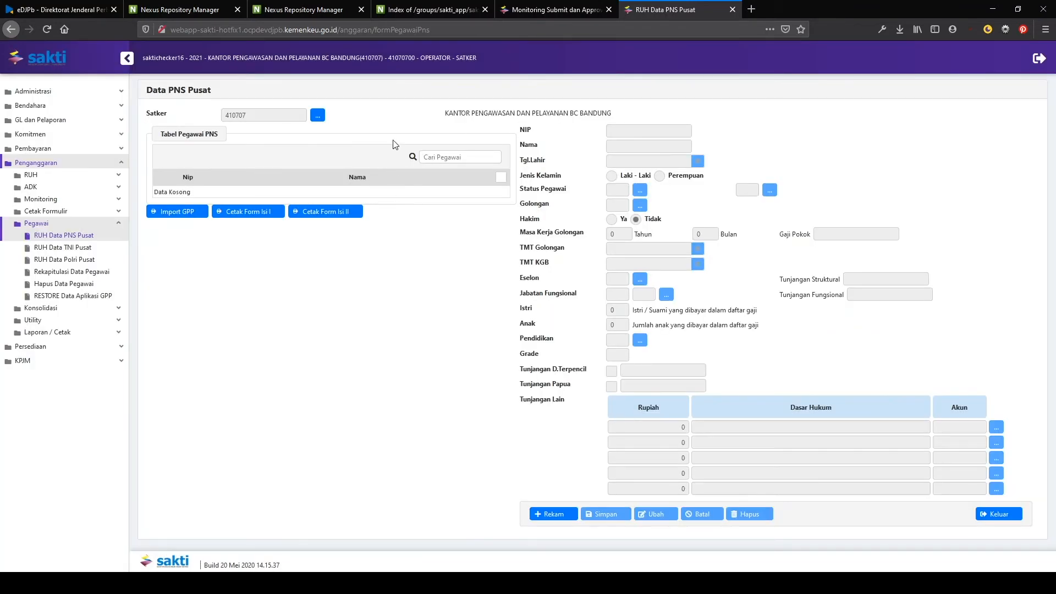
# - Clear the check mark of one employee near the end of the Tabel Pegawai PNS
pyautogui.scroll(-10, 423, 244)
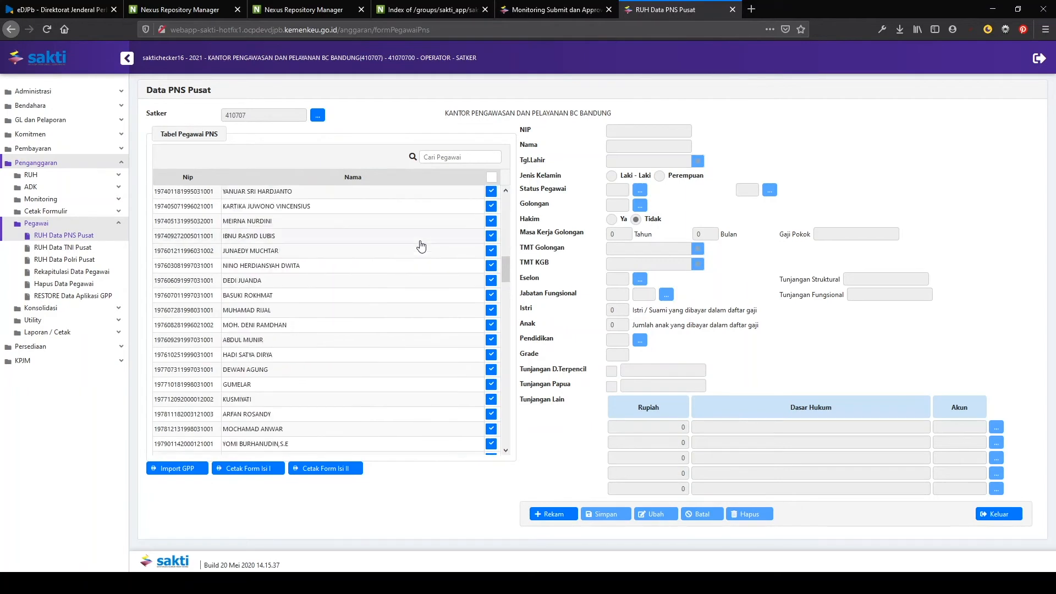
pyautogui.scroll(-15, 421, 246)
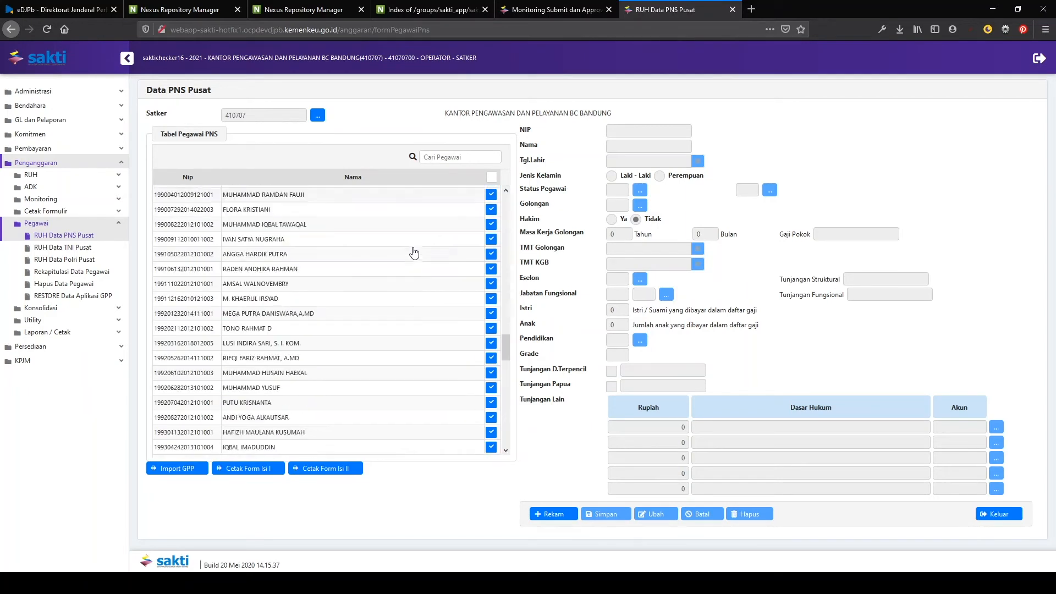
pyautogui.scroll(-10, 414, 253)
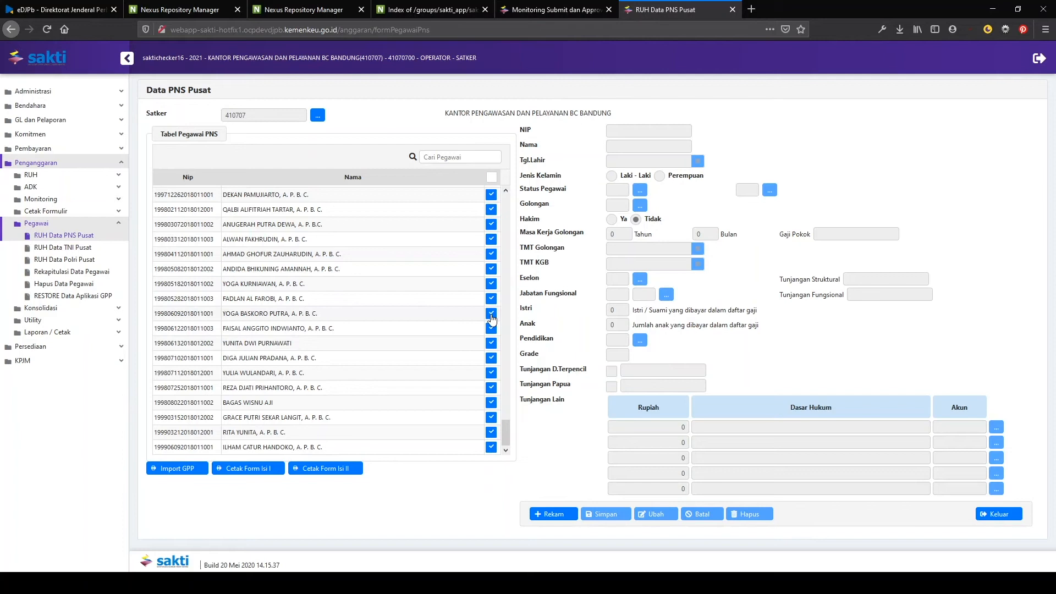
pyautogui.click(491, 314)
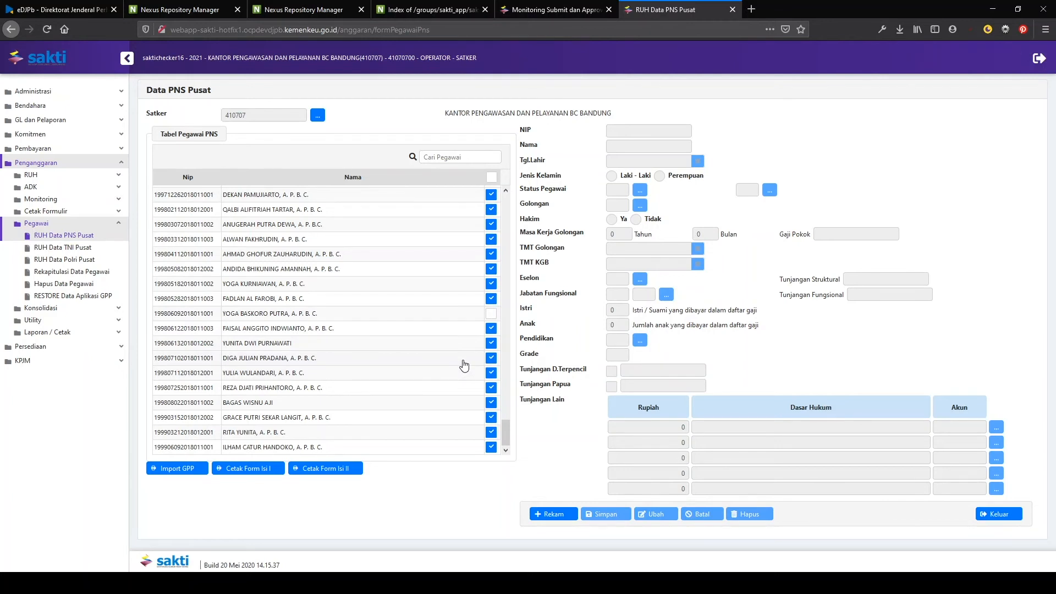
# - Open another employee's PNS record for editing and cancel the edit without saving
pyautogui.click(465, 363)
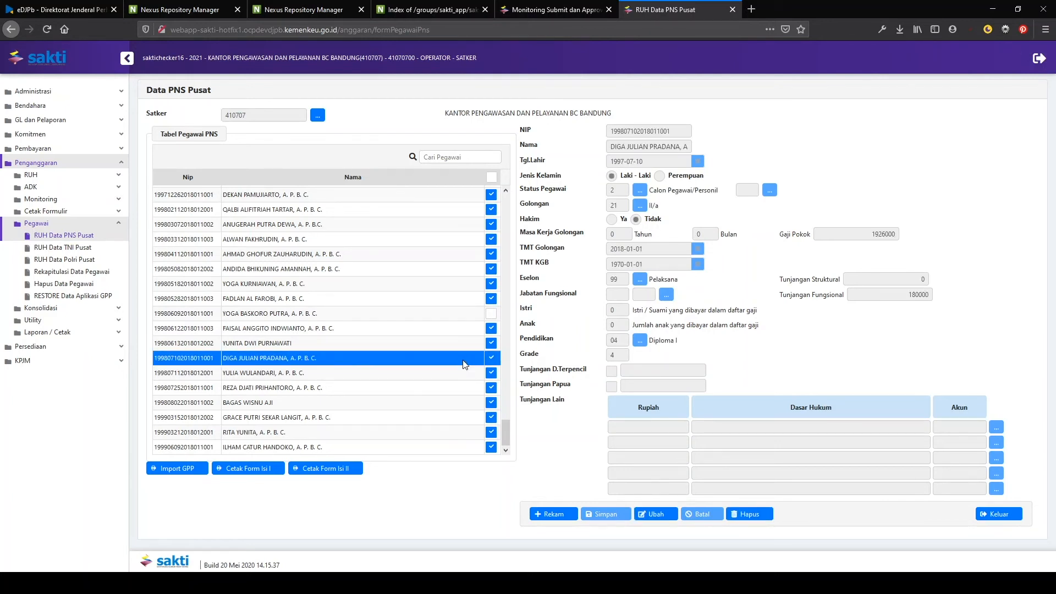
pyautogui.click(654, 514)
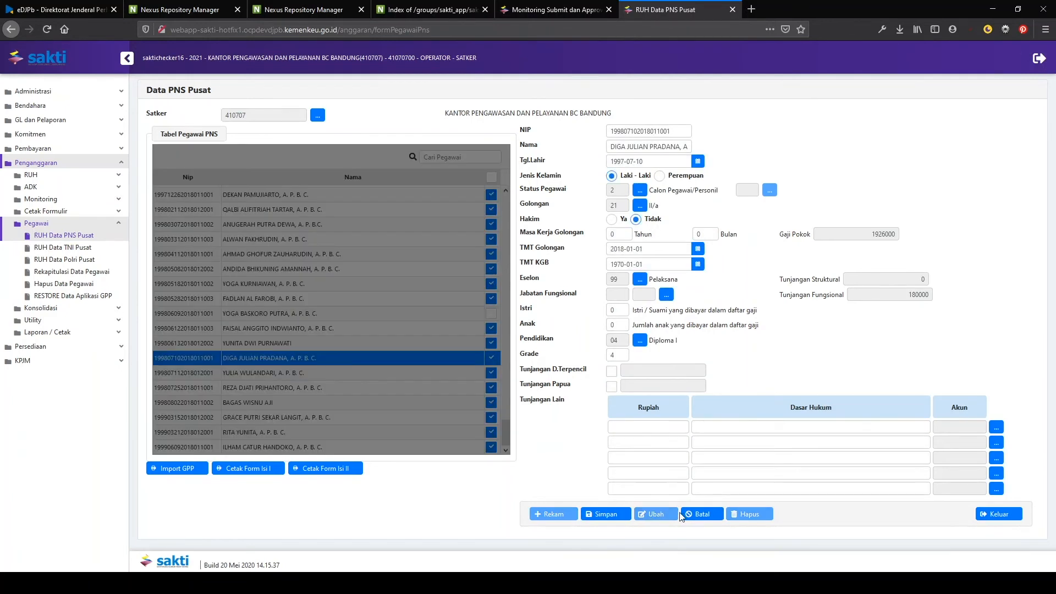
pyautogui.moveTo(657, 141); pyautogui.dragTo(678, 149)
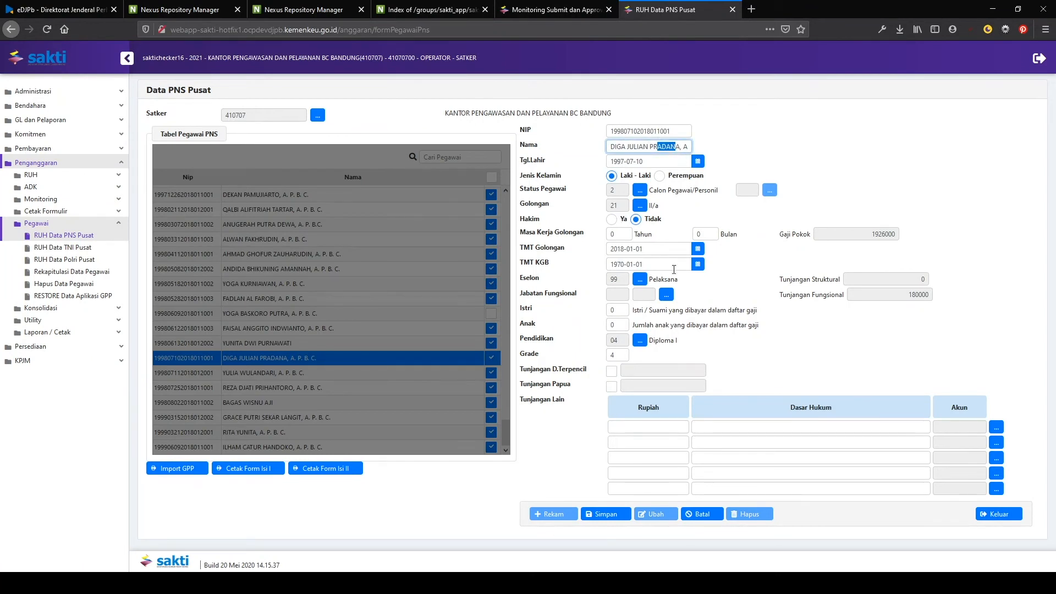
pyautogui.click(688, 514)
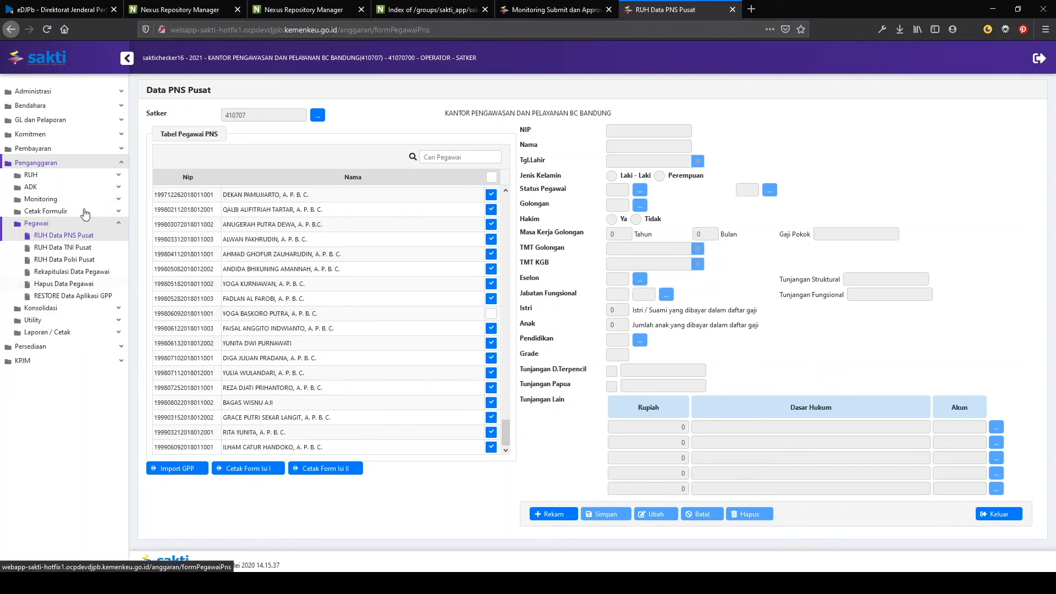
# - Open Belanja Redesain for satker 410707 and display its 2021 spending plan down to the components
pyautogui.click(83, 176)
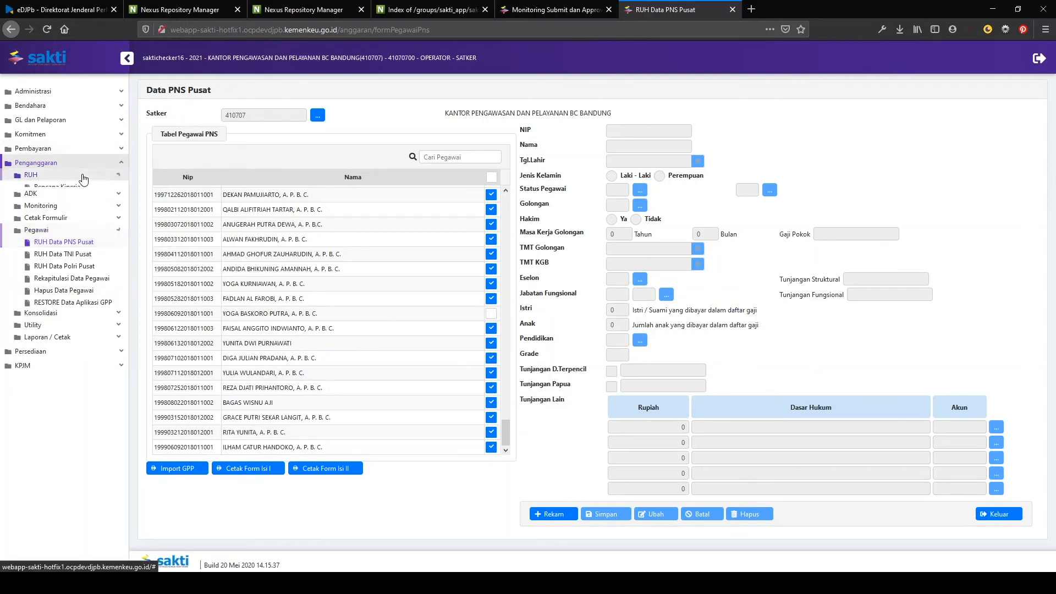
pyautogui.click(68, 228)
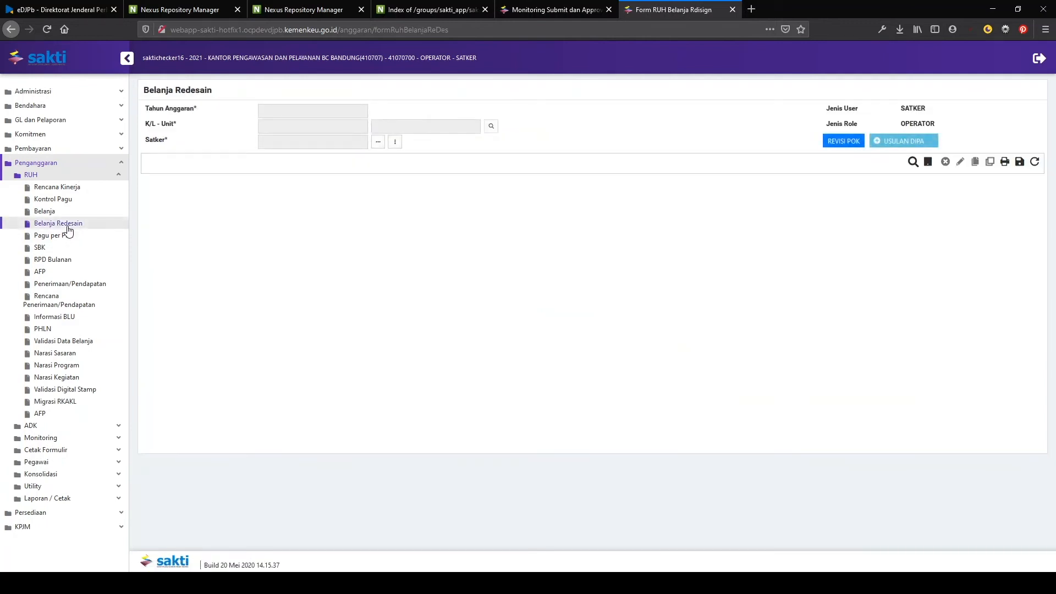
pyautogui.click(374, 143)
pyautogui.click(424, 155)
pyautogui.click(712, 209)
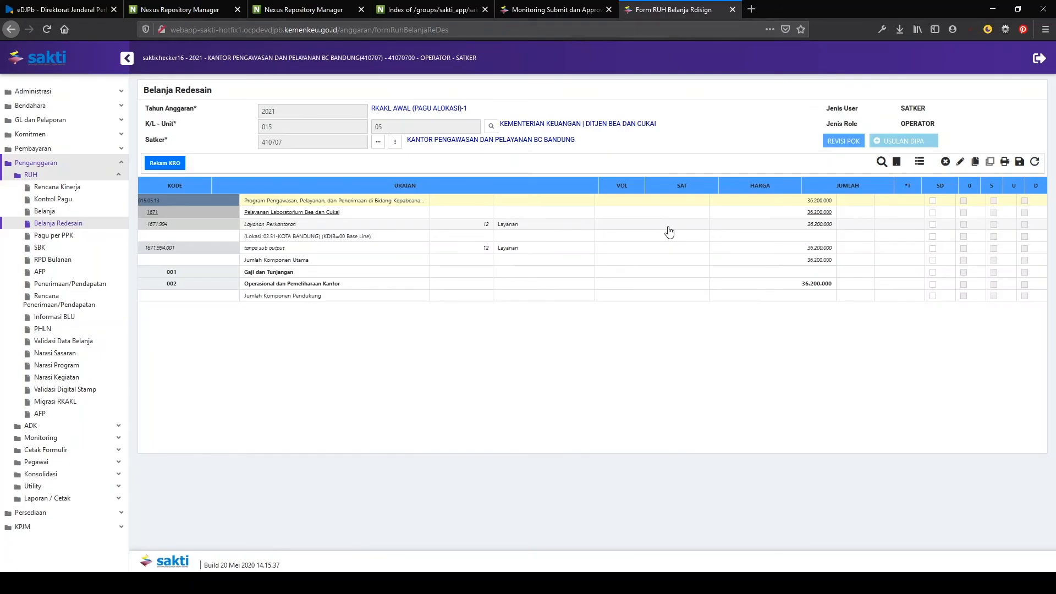
# - Mark component 001 Gaji dan Tunjangan in the SD column and generate its salary spending
pyautogui.click(409, 275)
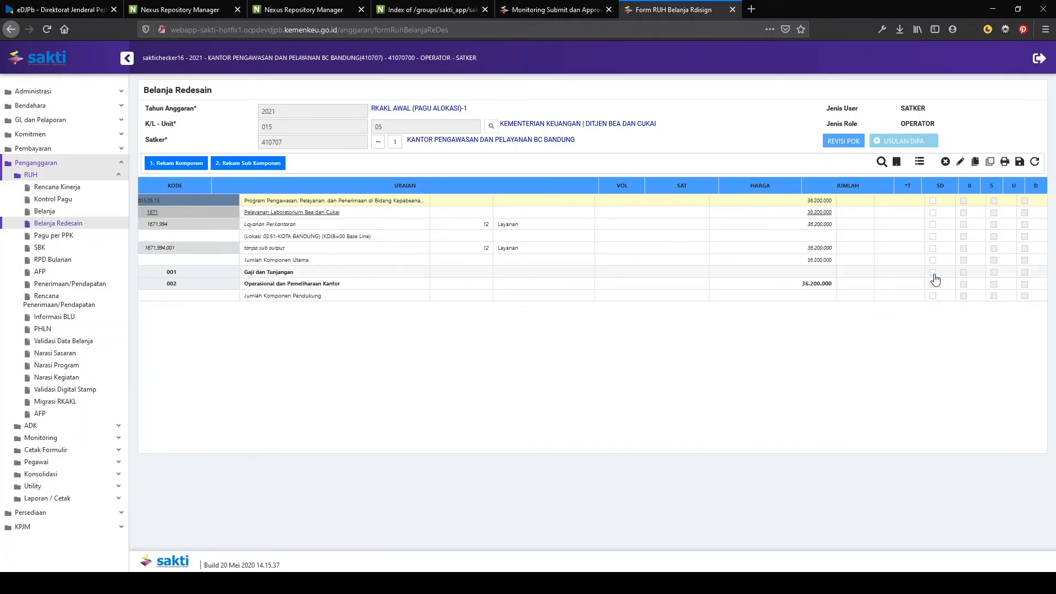
pyautogui.click(959, 161)
pyautogui.click(432, 186)
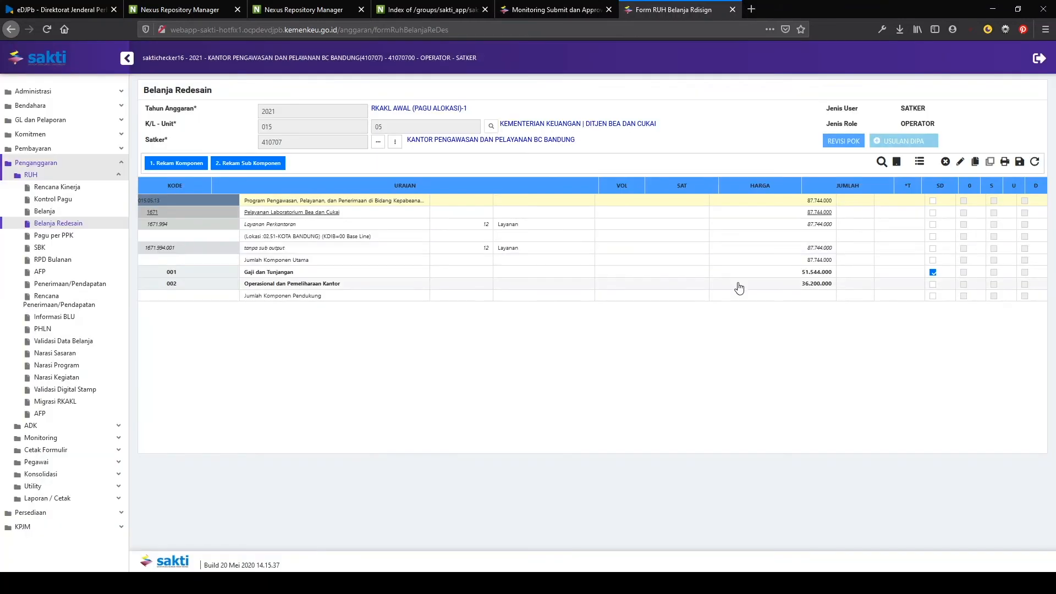
# - Display all levels of the spending plan to review component 001's salary accounts, and save the plan
pyautogui.click(920, 161)
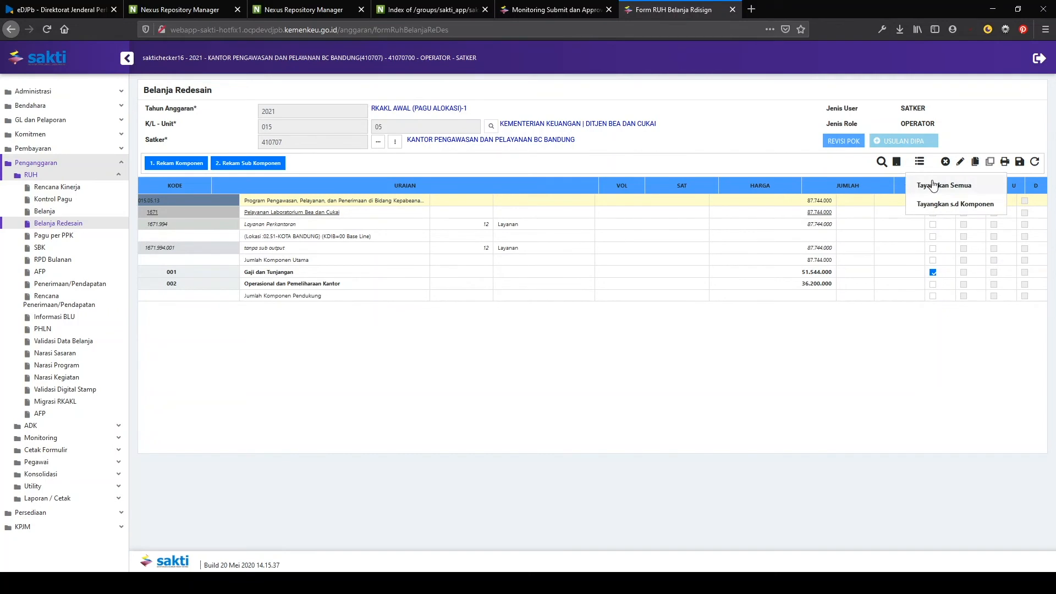
pyautogui.click(934, 185)
pyautogui.scroll(-10, 358, 300)
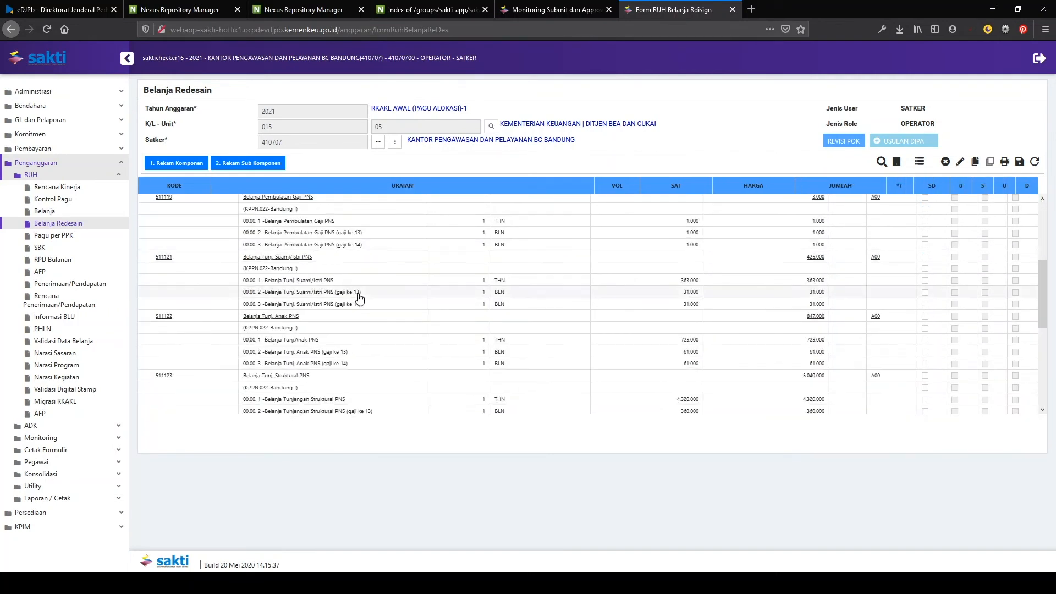
pyautogui.scroll(10, 383, 317)
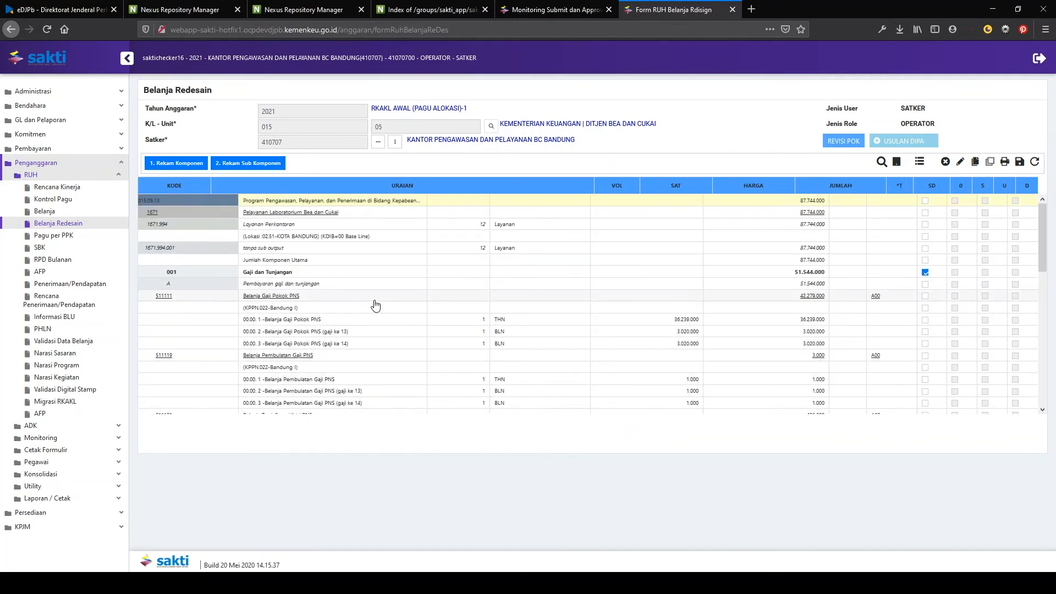
pyautogui.click(1019, 161)
pyautogui.click(559, 334)
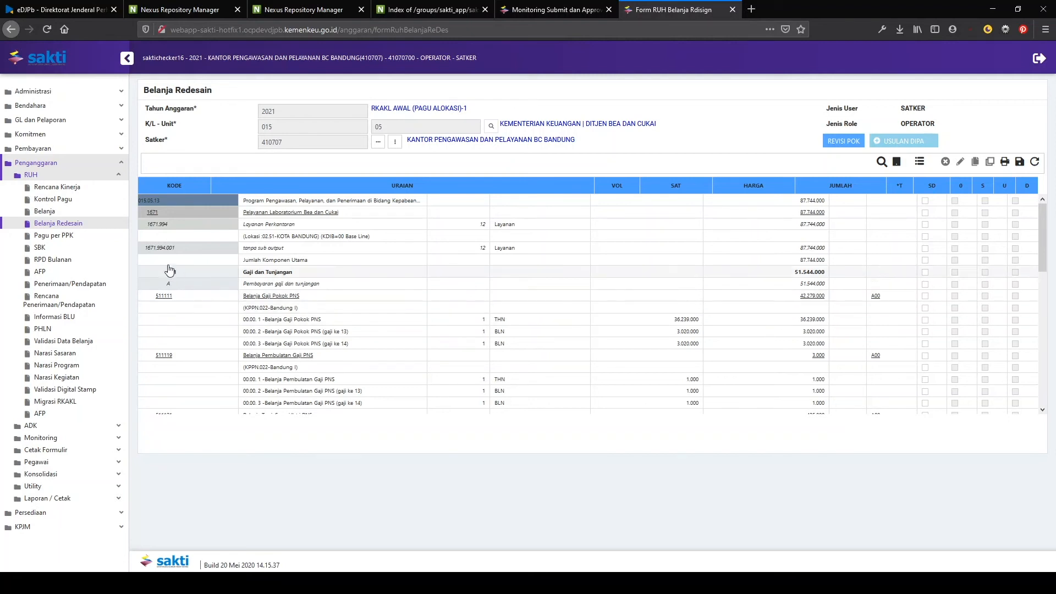
# - Reopen RPD Bulanan for satker 410707 and display output 1671.994 Layanan Perkantoran with its components
pyautogui.click(77, 264)
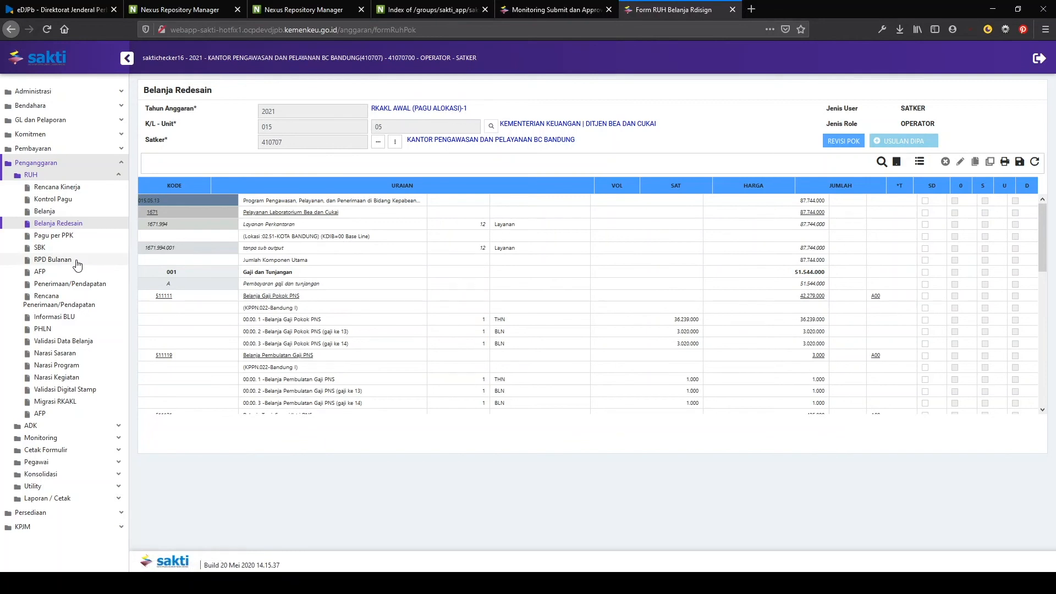
pyautogui.click(378, 173)
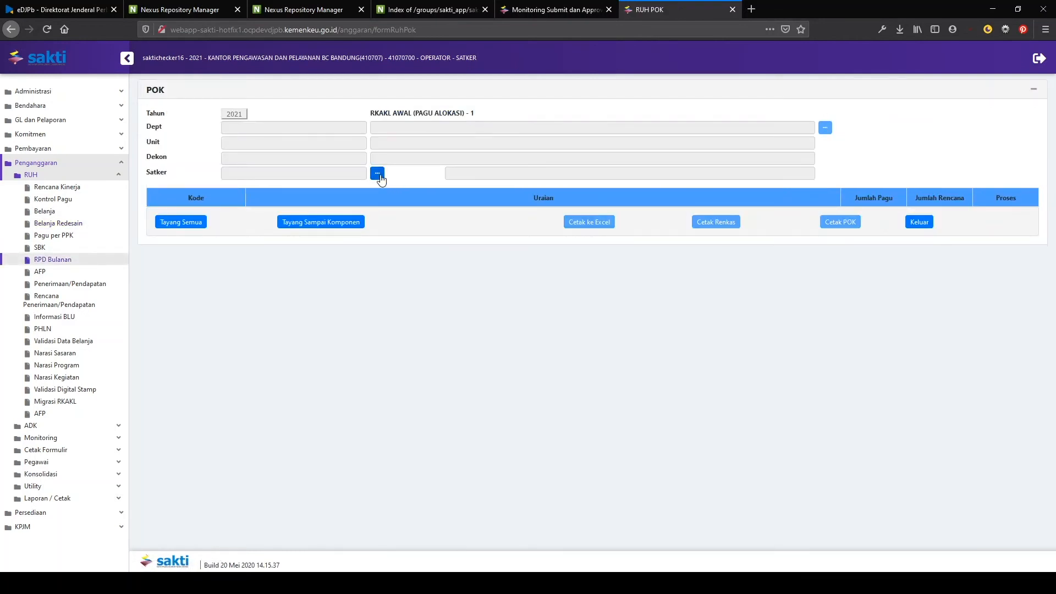
pyautogui.click(558, 245)
pyautogui.click(719, 123)
pyautogui.click(714, 177)
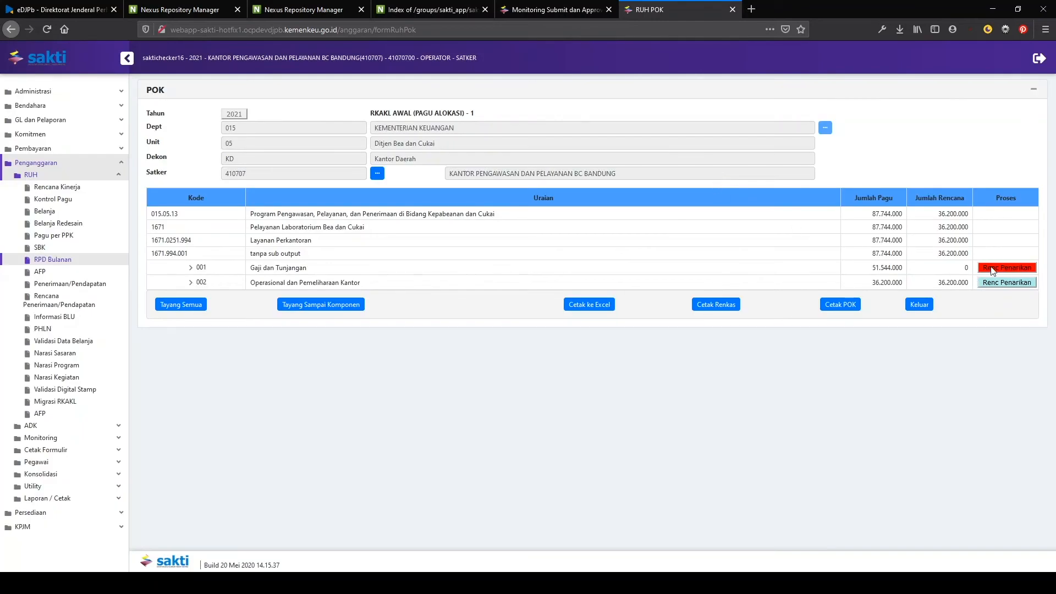
# - Save the monthly withdrawal plan of component 001 Gaji dan Tunjangan with Rata-rata as its Dasar Hitung
pyautogui.click(1007, 268)
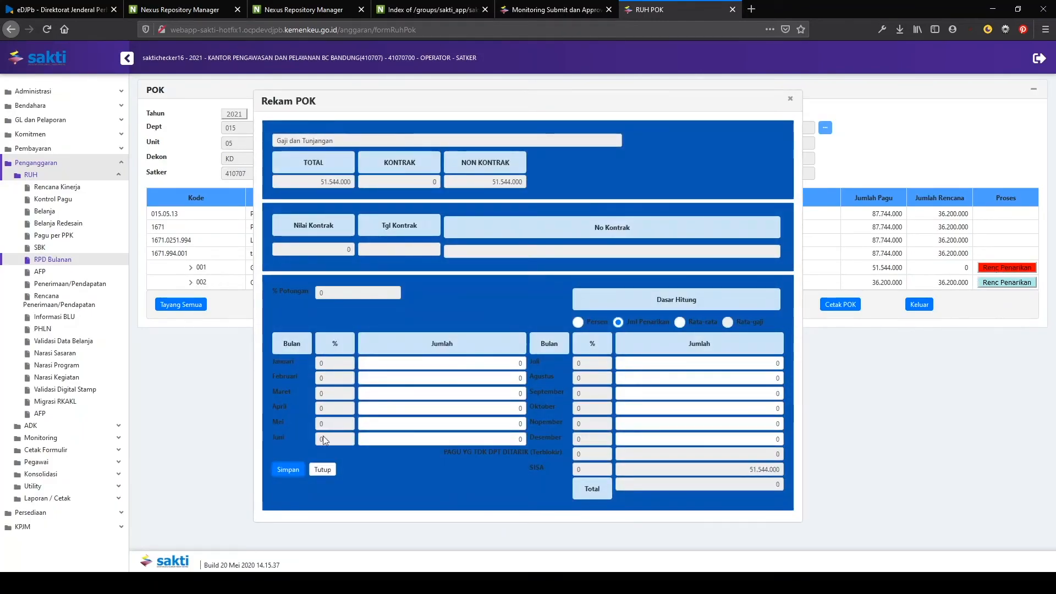
pyautogui.click(681, 323)
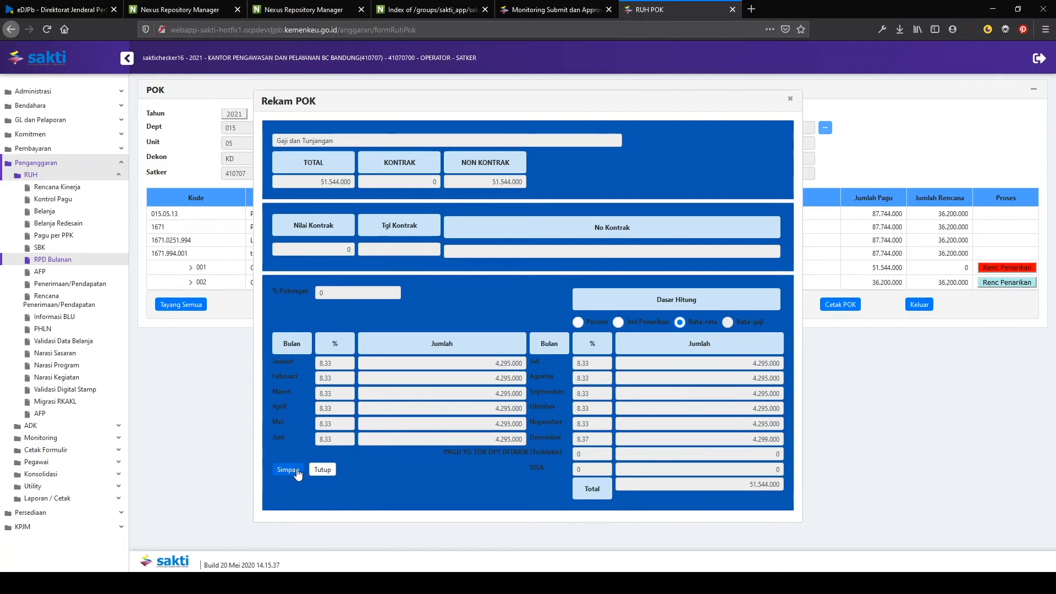
pyautogui.click(297, 472)
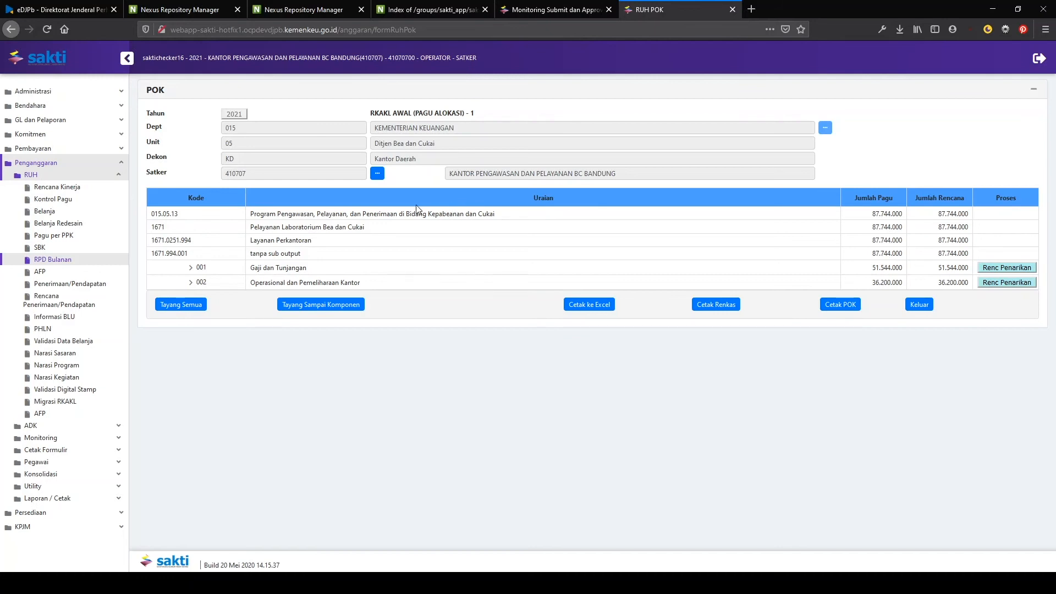
# - Start a new revenue record in Penerimaan/Pendapatan for activity AAE5 Pengelolaan organisasi dan SDM under program 015.05.AA
pyautogui.click(81, 287)
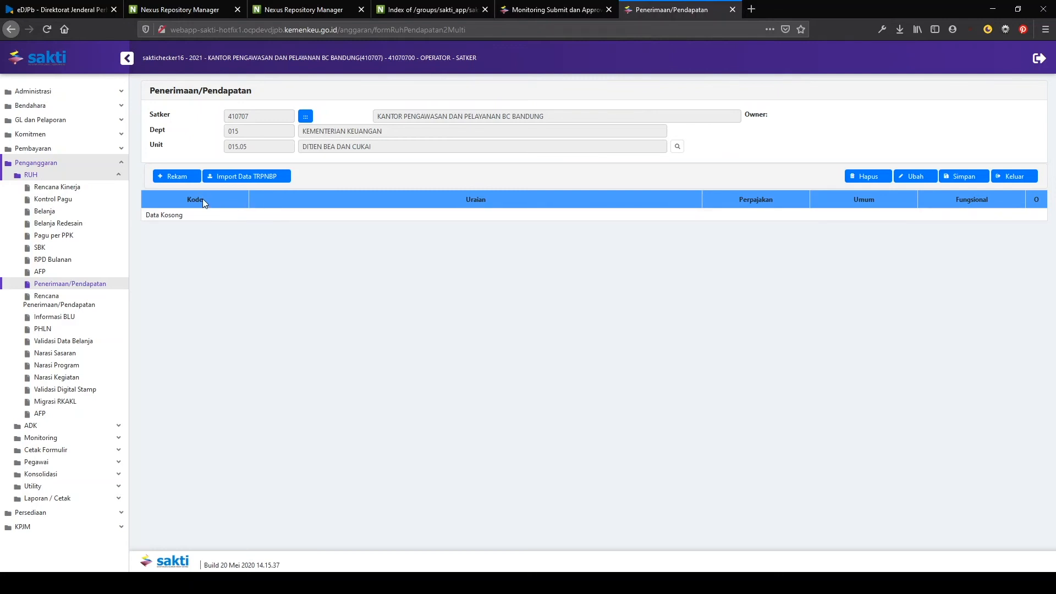
pyautogui.click(177, 176)
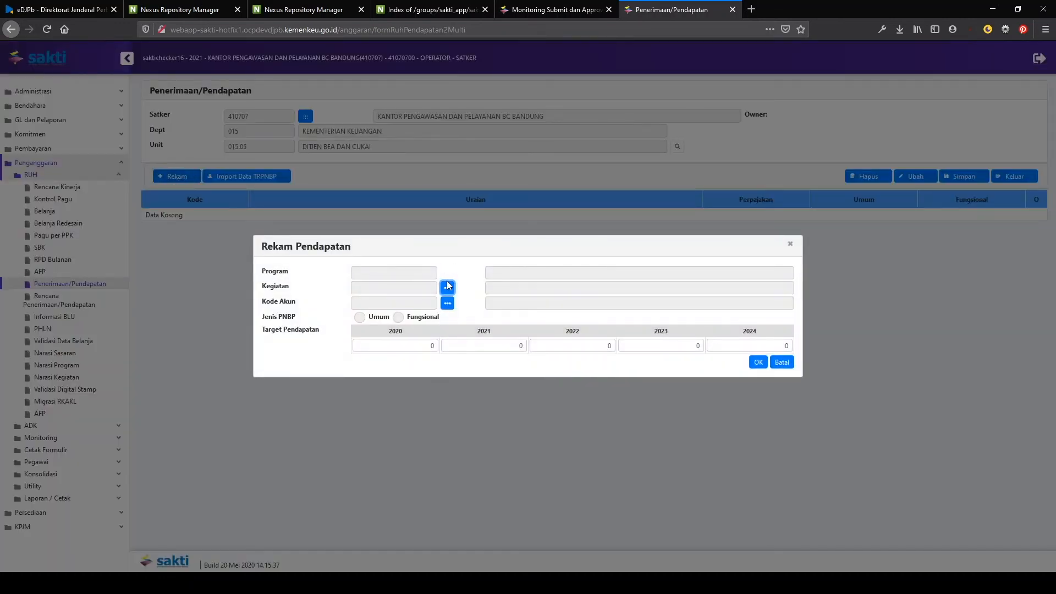
pyautogui.click(449, 293)
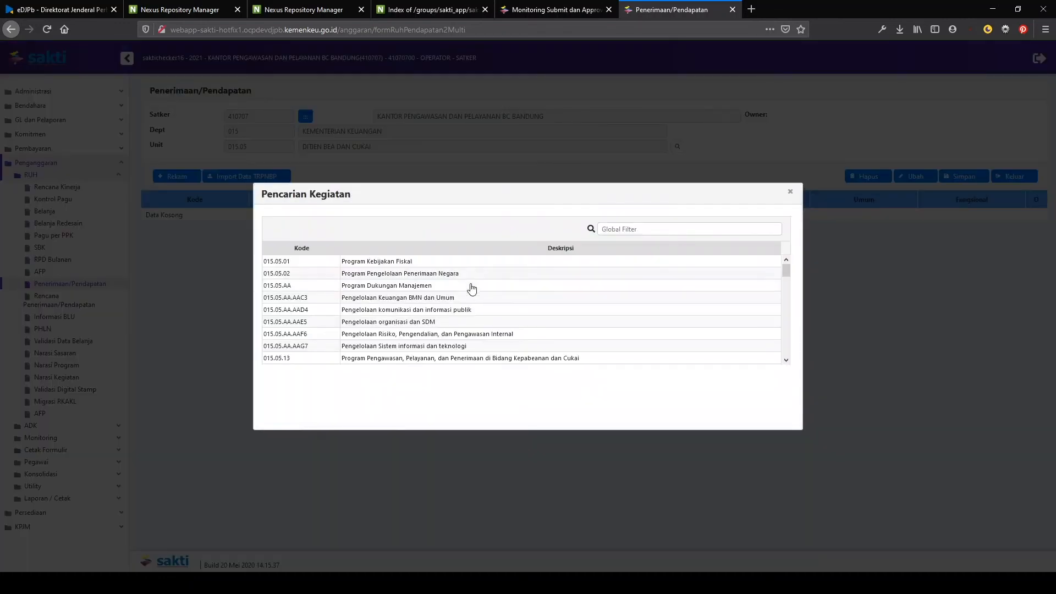
pyautogui.click(540, 278)
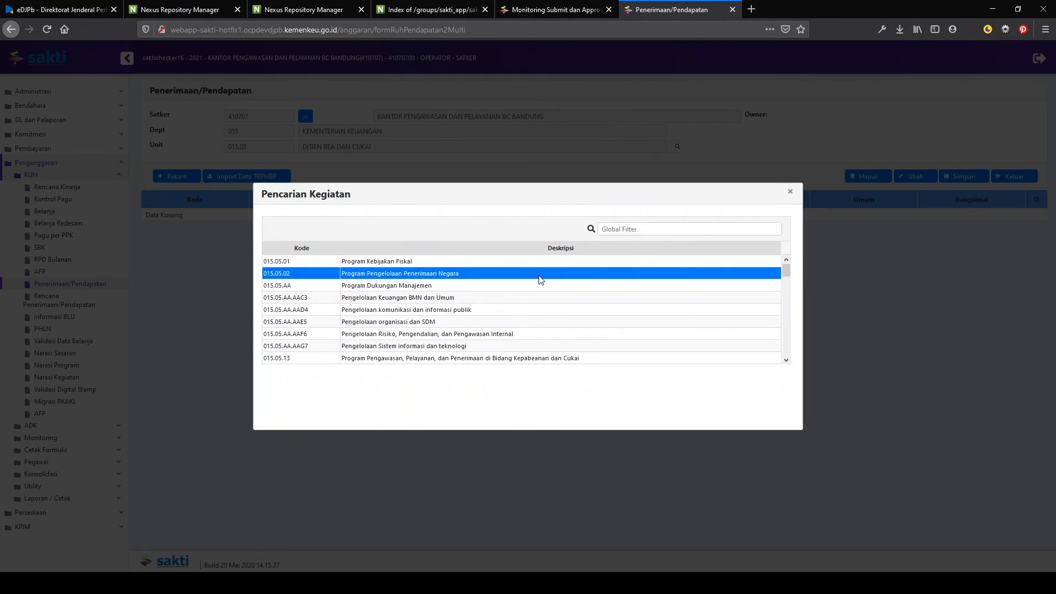
pyautogui.click(451, 294)
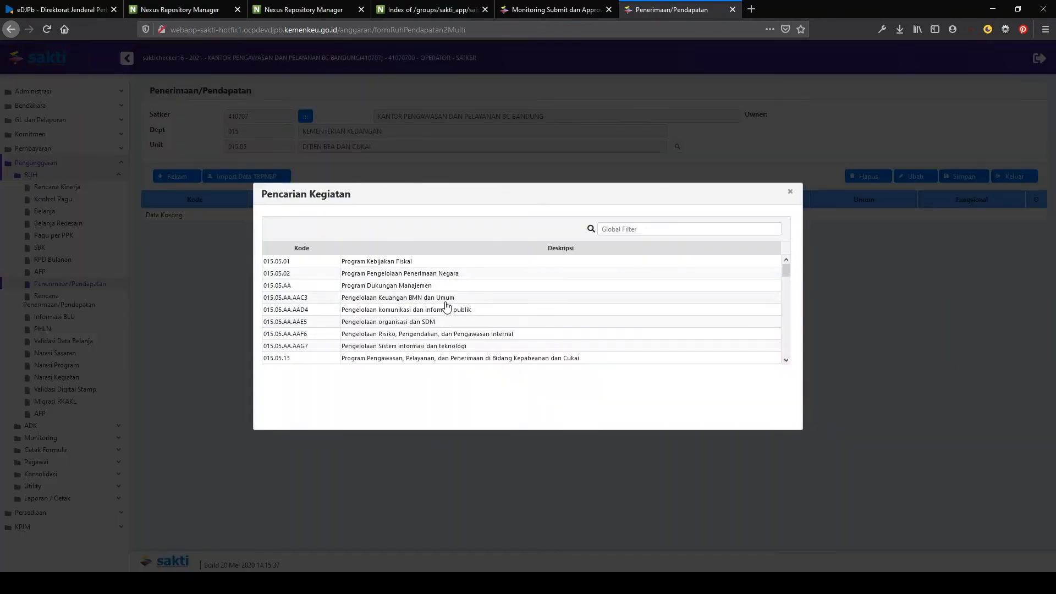
pyautogui.click(440, 323)
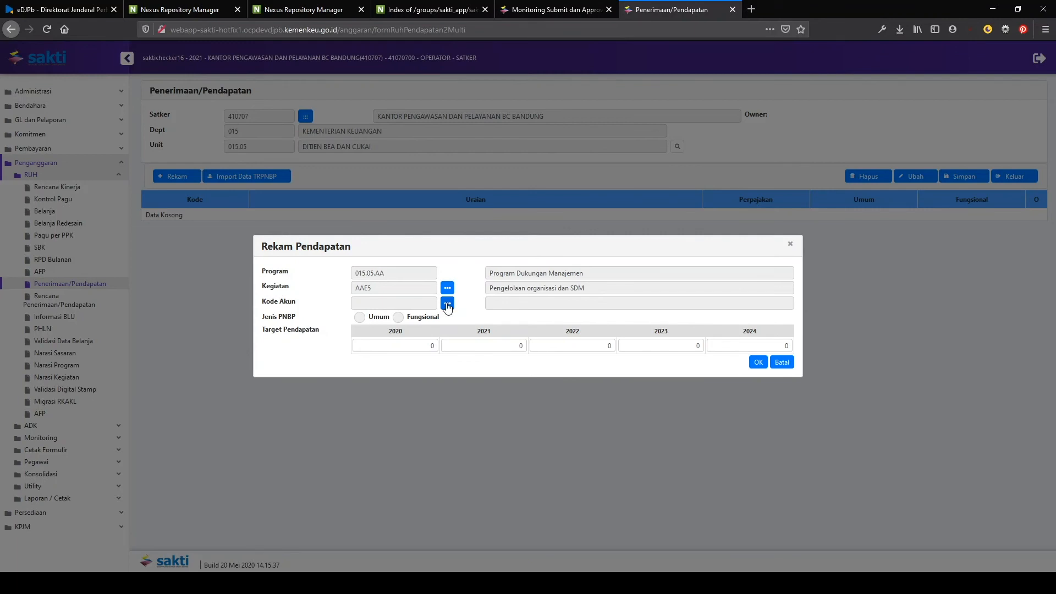
# - Choose 412111 Pendapatan Bea Masuk as the revenue record's Kode Akun
pyautogui.click(447, 307)
pyautogui.click(547, 382)
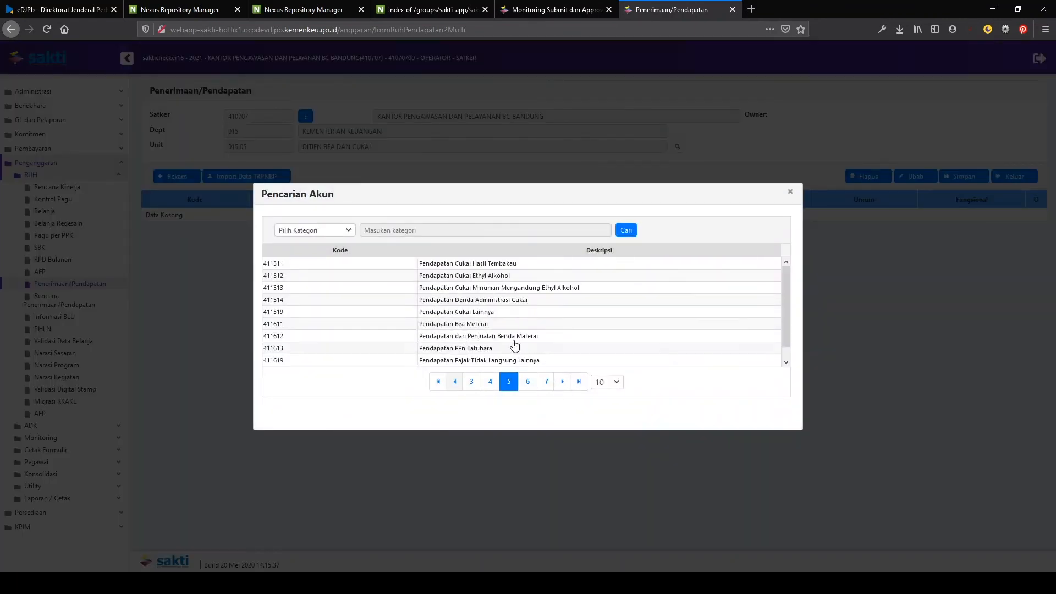
pyautogui.click(514, 326)
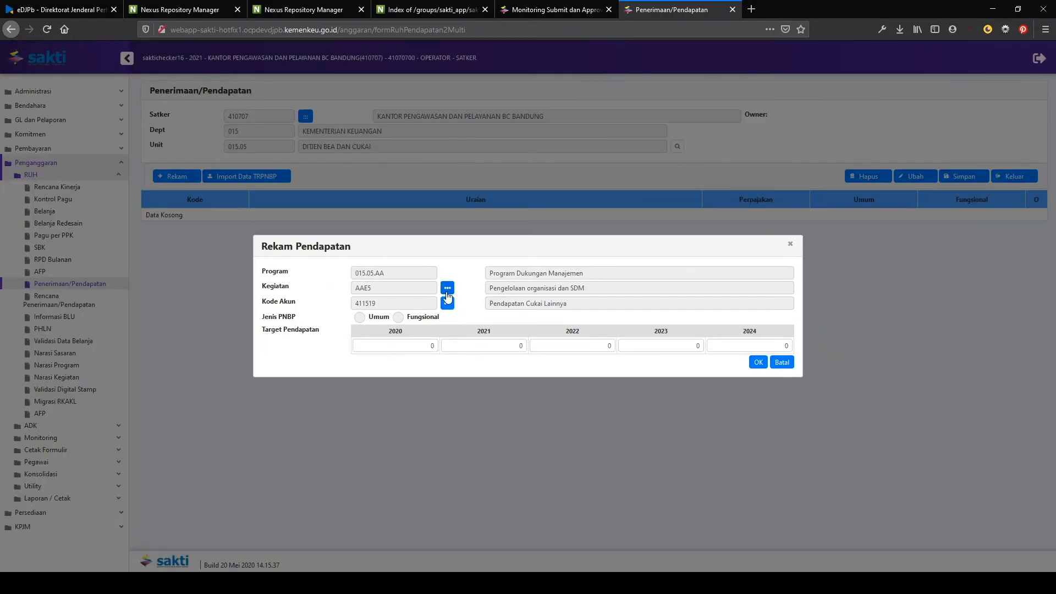
# - Set Target Pendapatan for 2020 through 2024 to 1000000, 1100000, 1200000, 1300000 and 1400000, and save the revenue data
pyautogui.moveTo(425, 346); pyautogui.dragTo(458, 349)
pyautogui.write('1000000')
pyautogui.click(458, 348)
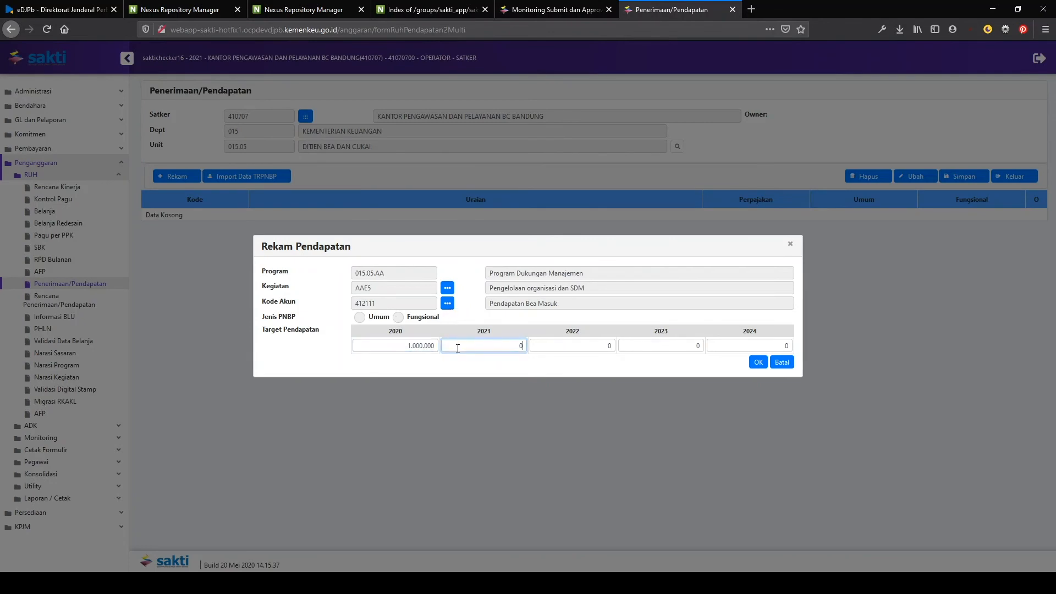
pyautogui.write('1100000')
pyautogui.press('Tab')
pyautogui.write('1200000')
pyautogui.press('Tab')
pyautogui.write('1300000')
pyautogui.press('Tab')
pyautogui.write('1400000')
pyautogui.click(757, 365)
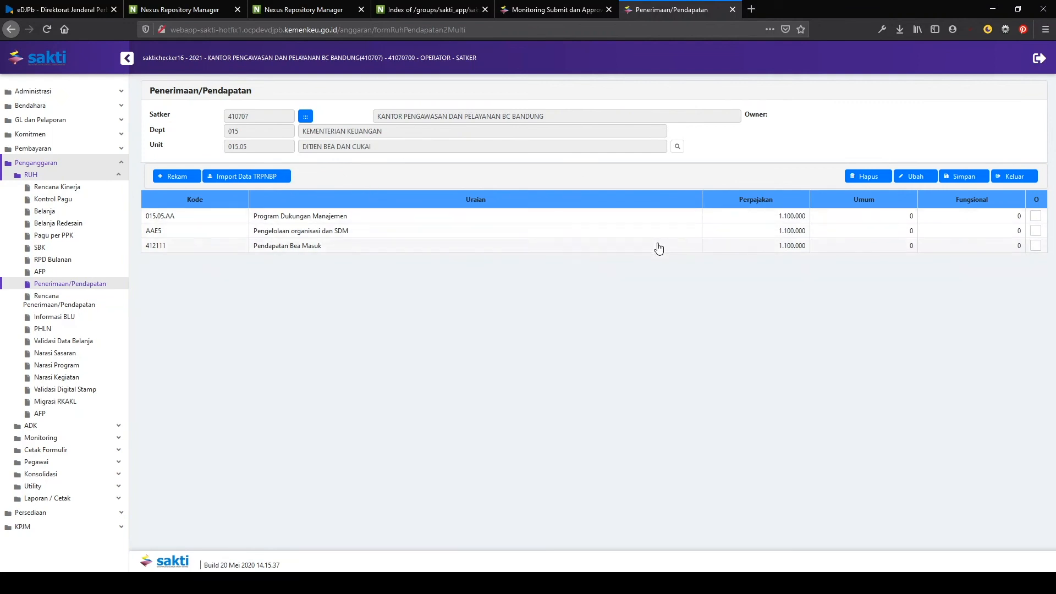
pyautogui.click(961, 176)
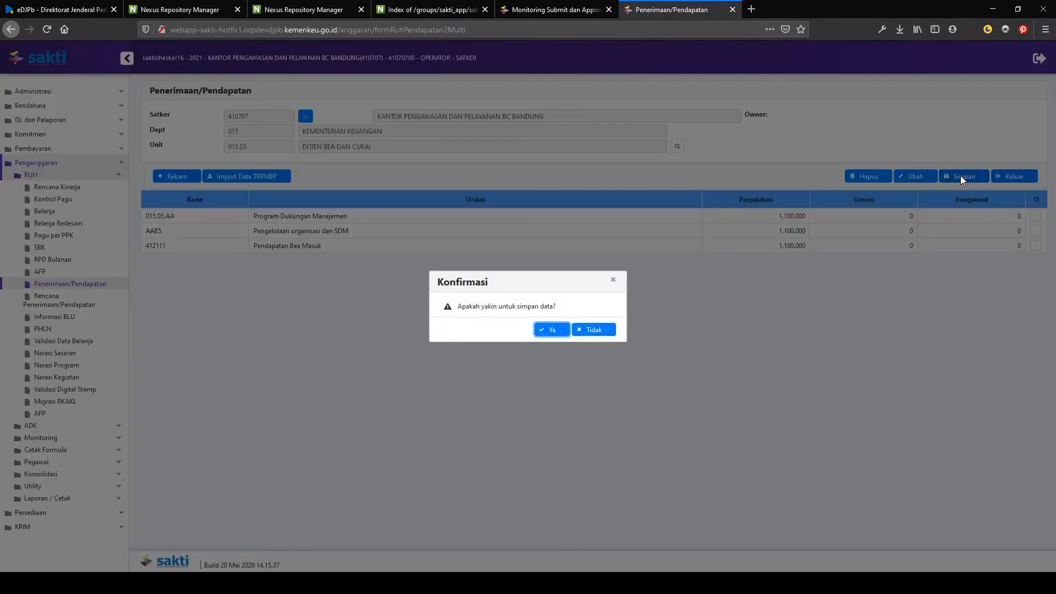
pyautogui.click(551, 330)
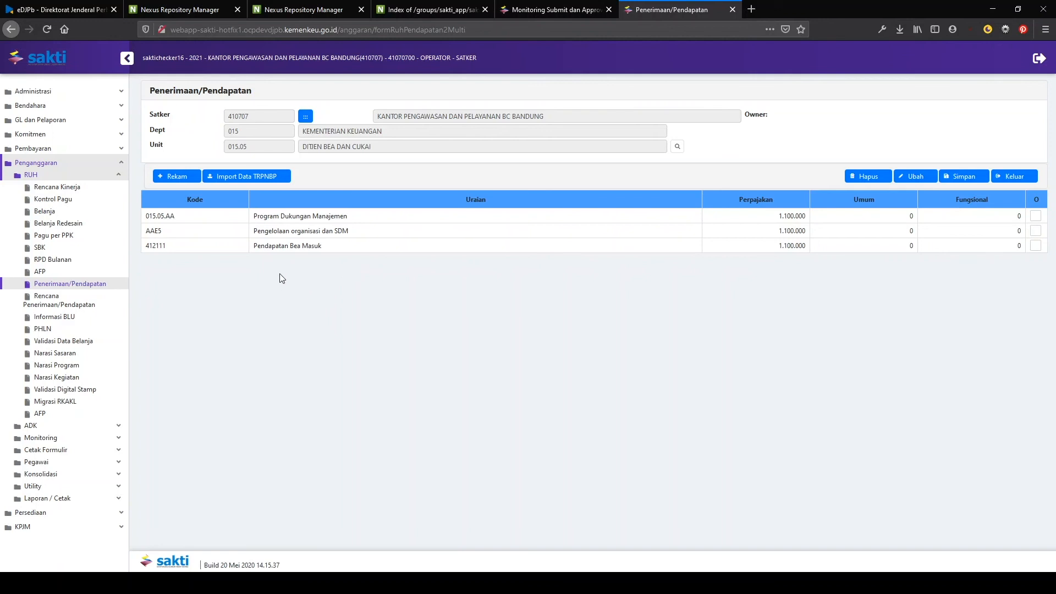
# - Open Rencana Penerimaan/Pendapatan and display the revenue plan with Pajak as Jenis Penerimaan
pyautogui.click(77, 304)
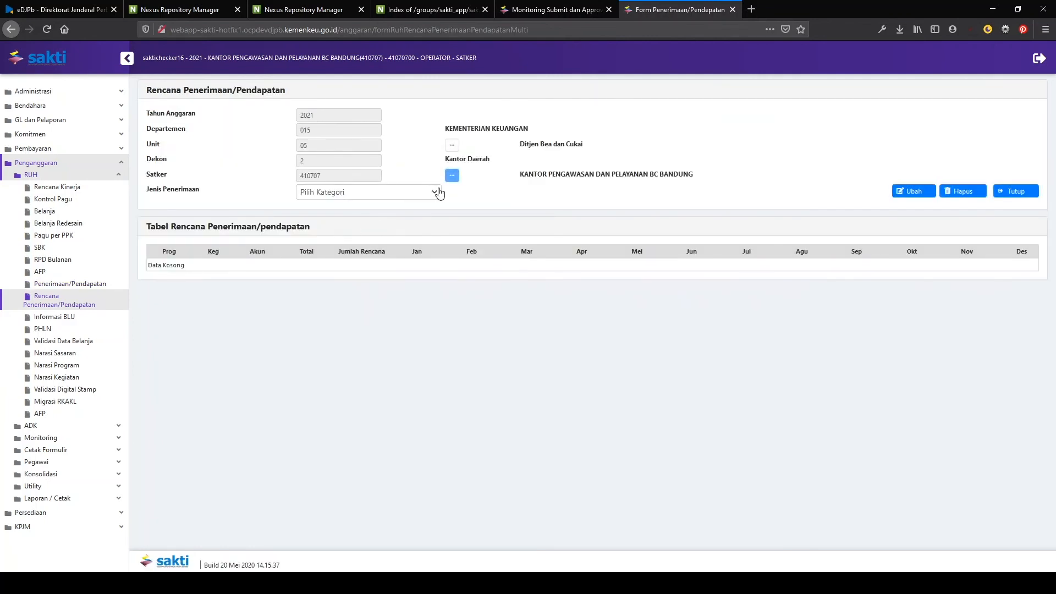
pyautogui.click(439, 192)
pyautogui.click(398, 260)
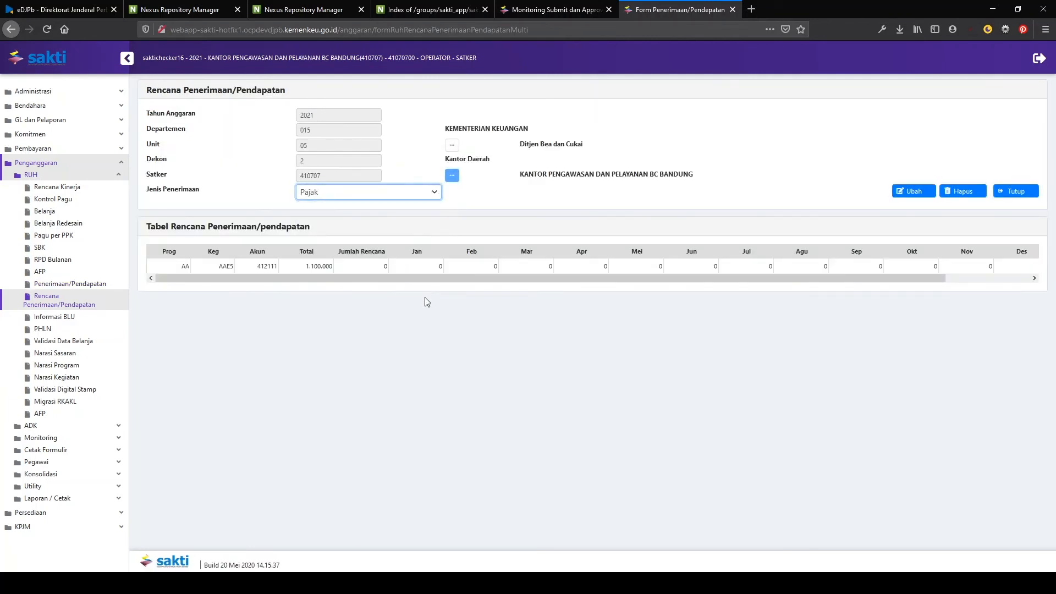
# - Distribute account 412111's revenue plan over the months with Rata-Rata and save it
pyautogui.click(341, 267)
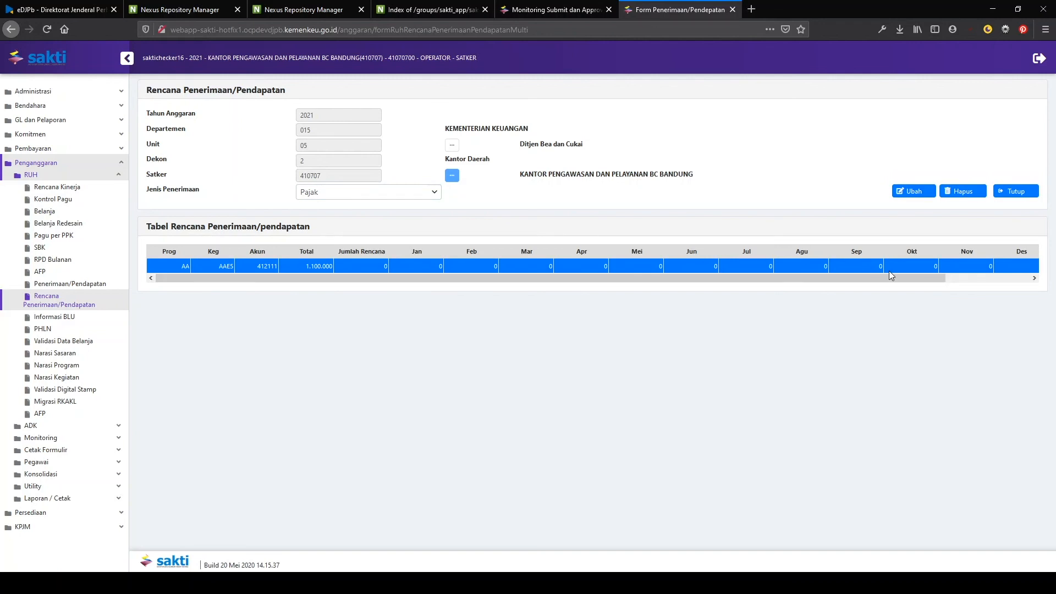
pyautogui.click(928, 196)
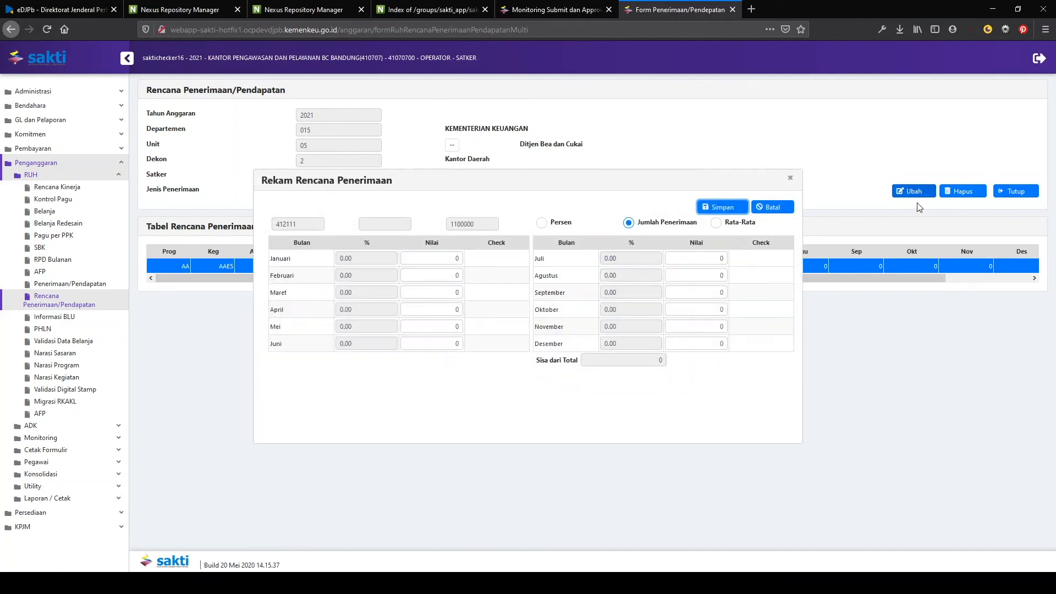
pyautogui.click(717, 223)
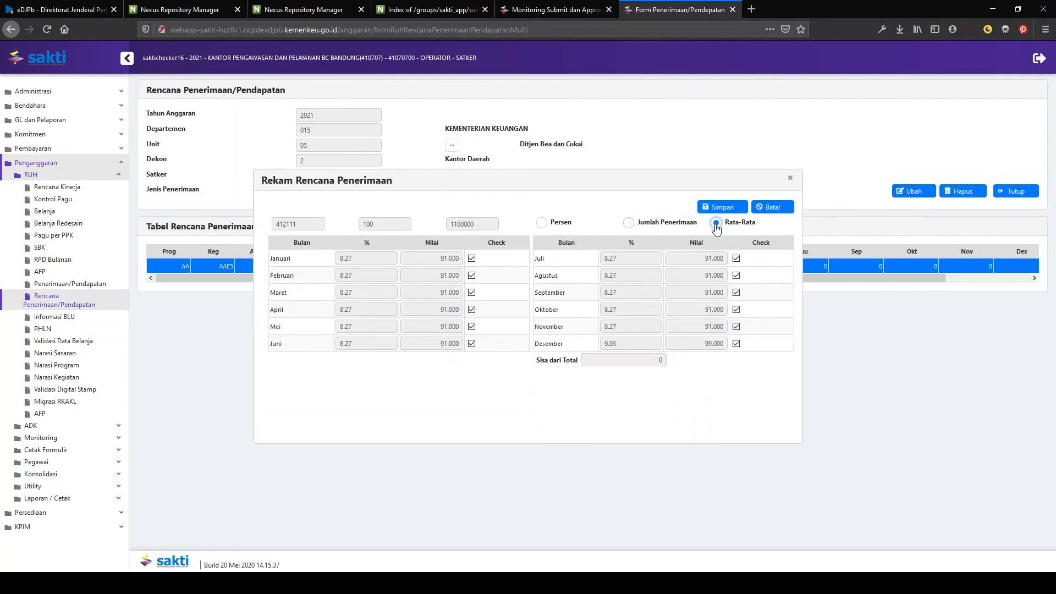
pyautogui.click(718, 208)
pyautogui.click(551, 330)
pyautogui.click(790, 177)
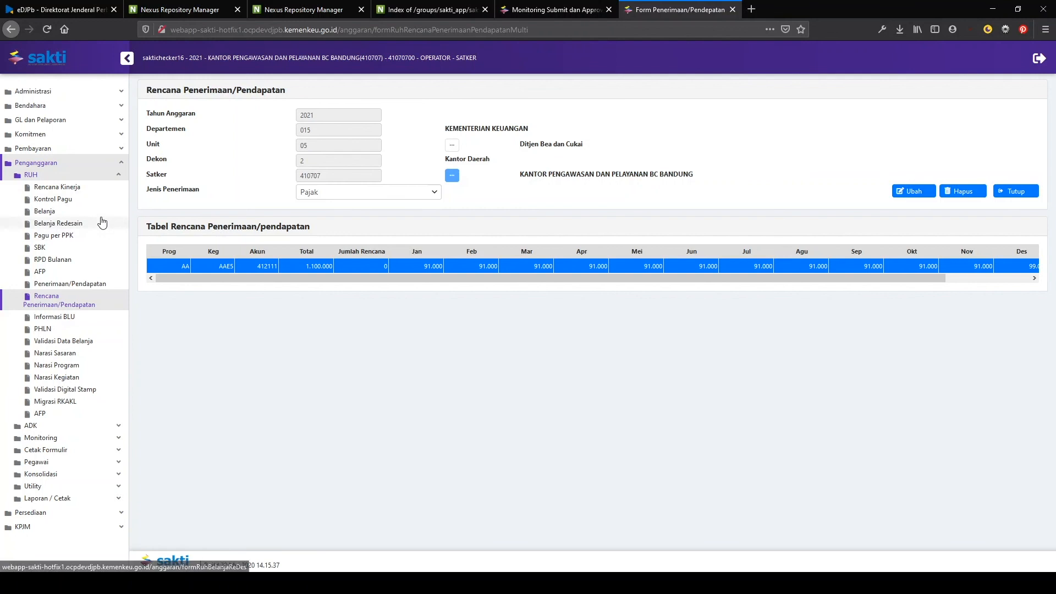
# - Process the spending validation of satker 410707 in Validasi Data Belanja
pyautogui.click(87, 342)
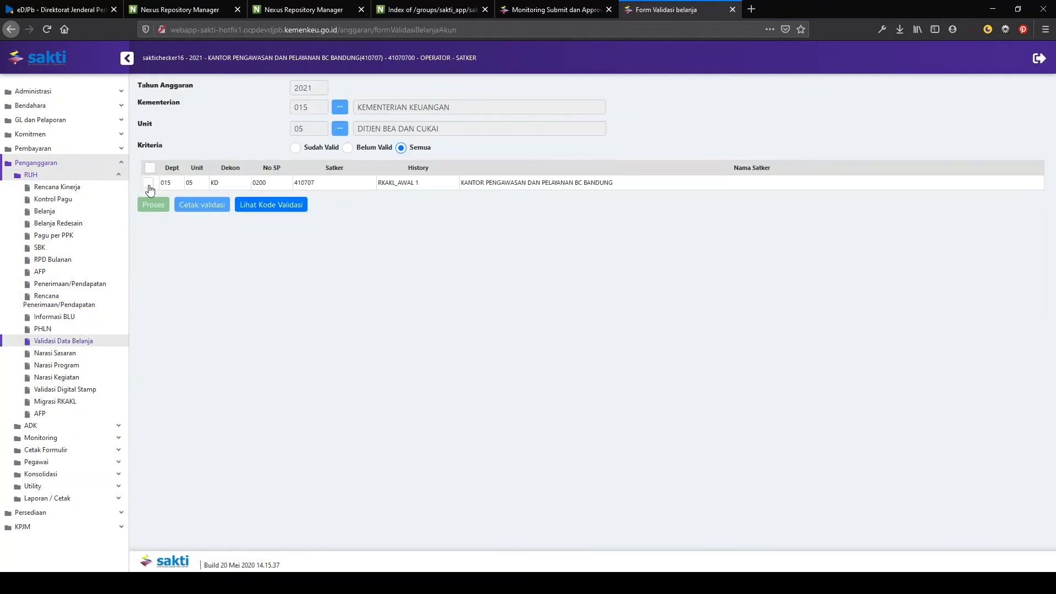
pyautogui.click(148, 183)
pyautogui.click(156, 207)
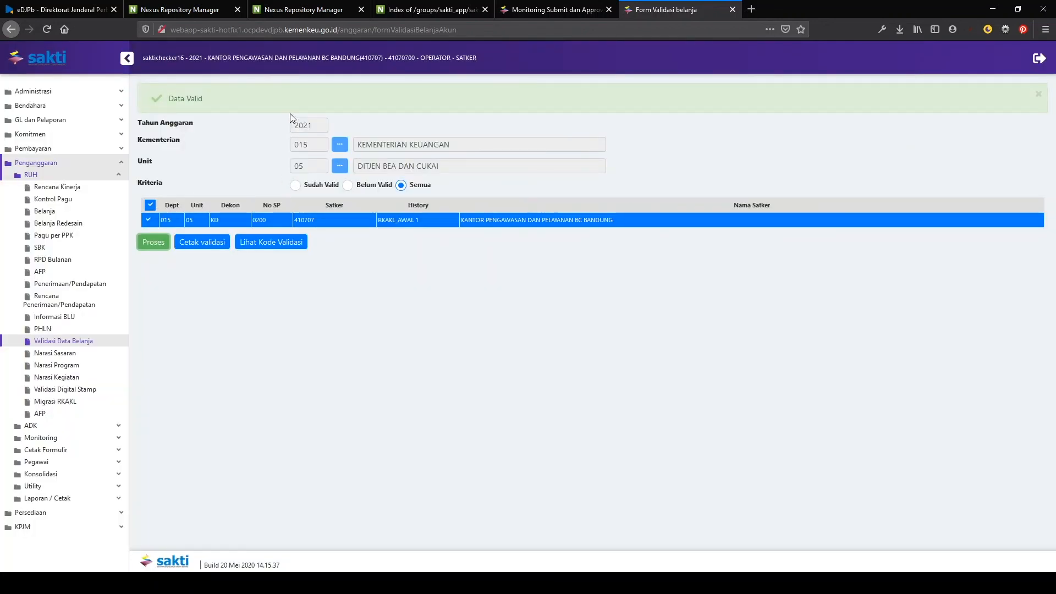
pyautogui.click(1037, 97)
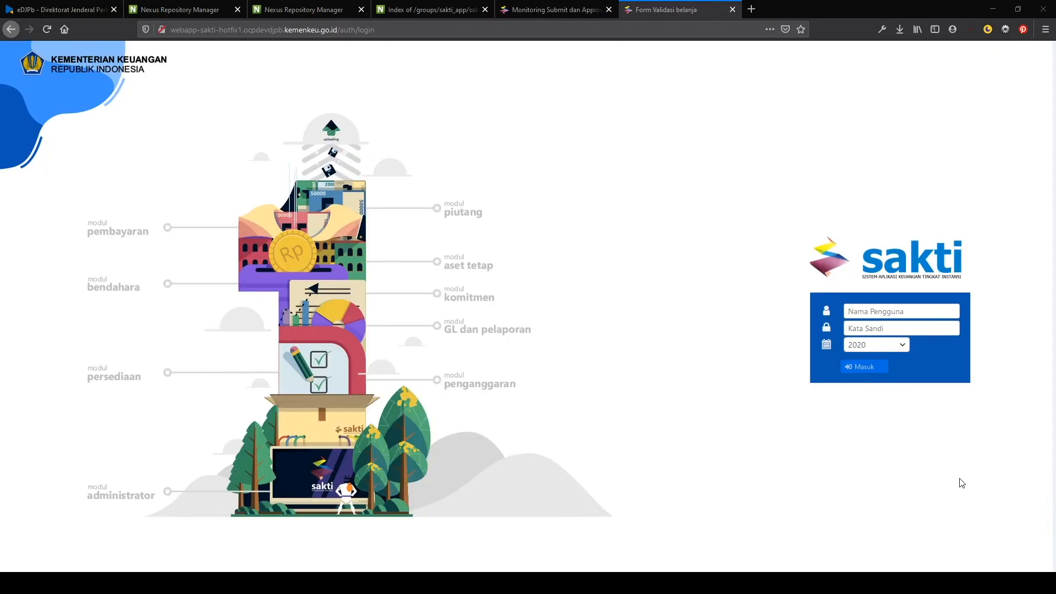
# - Log in to fiscal year 2021 with the satker approval user's username and password
pyautogui.click(80, 583)
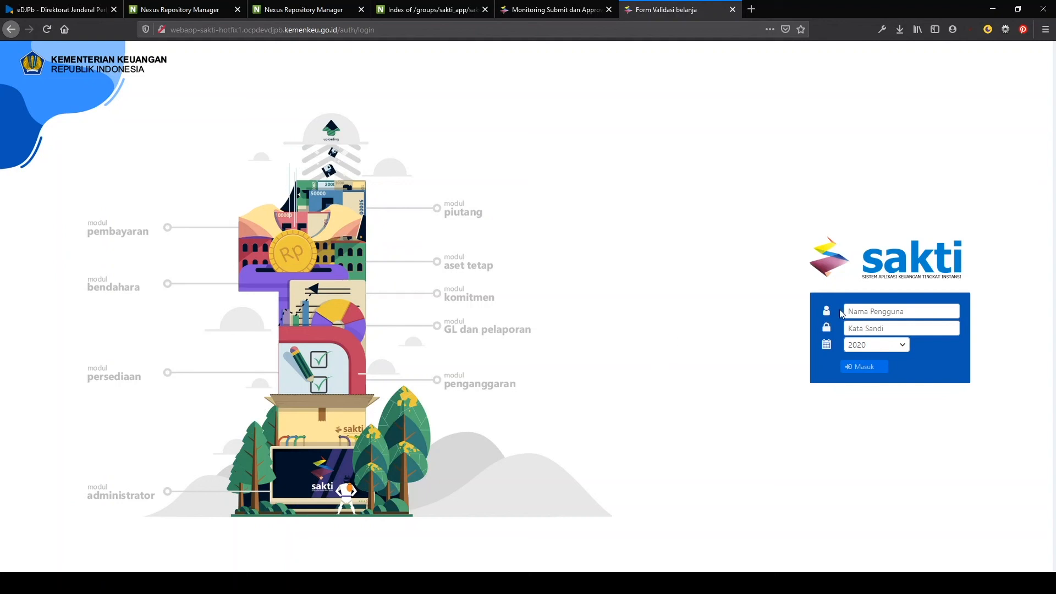
pyautogui.click(880, 344)
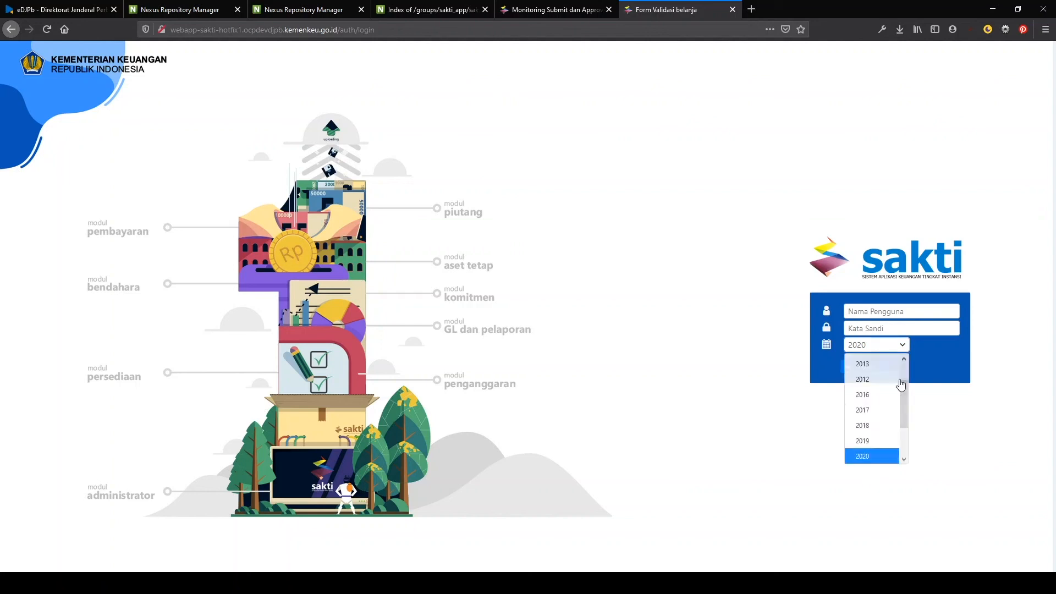
pyautogui.click(887, 422)
pyautogui.click(910, 317)
pyautogui.click(885, 371)
pyautogui.click(872, 369)
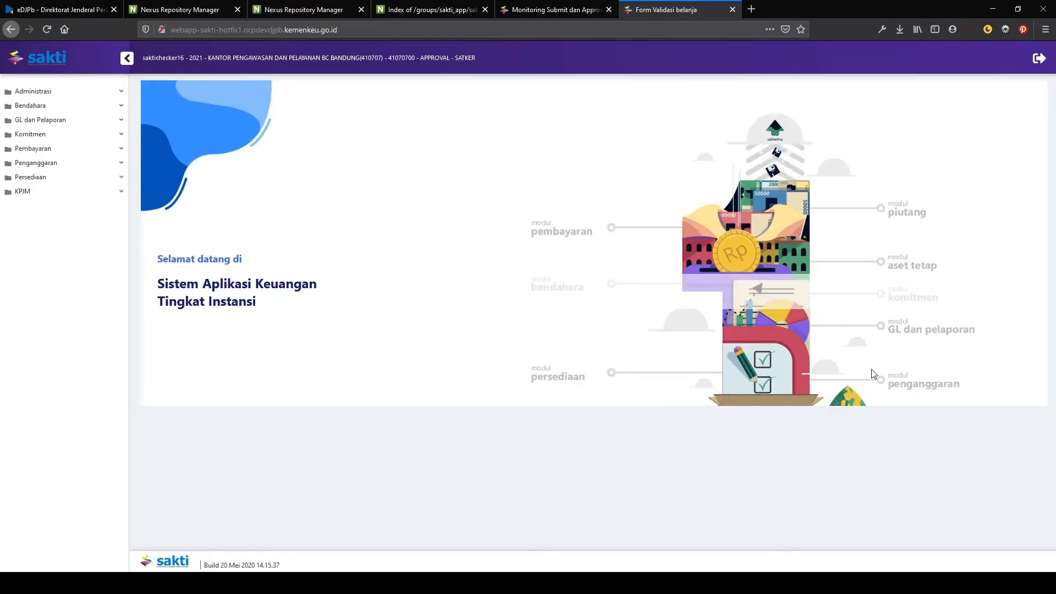
# - Open Monitoring Submit and Approve Data under Penganggaran, mark satker 410707 in the S column, and save the approval
pyautogui.click(94, 165)
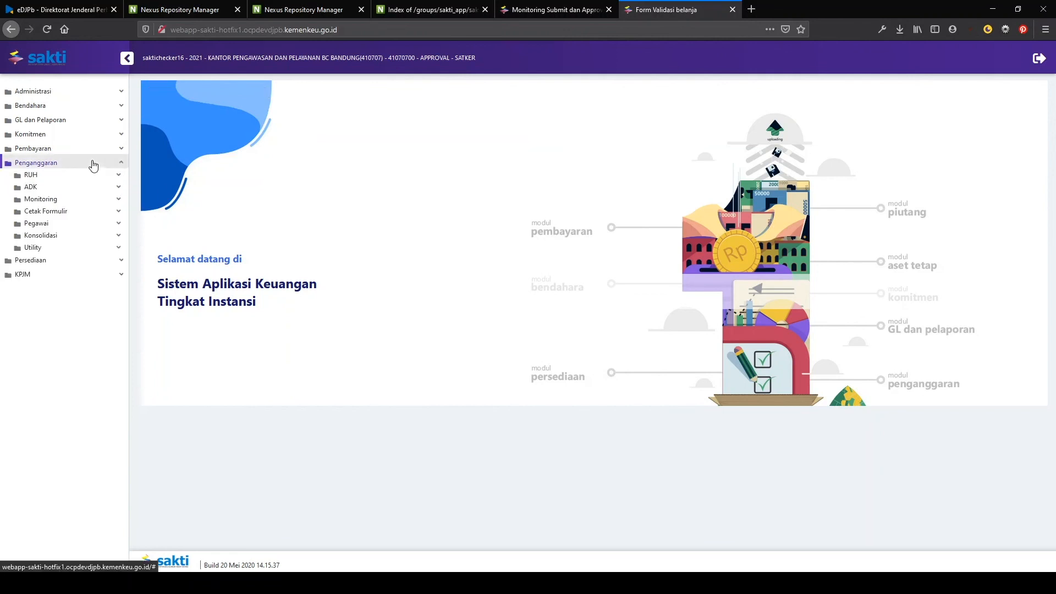
pyautogui.click(82, 201)
pyautogui.click(110, 242)
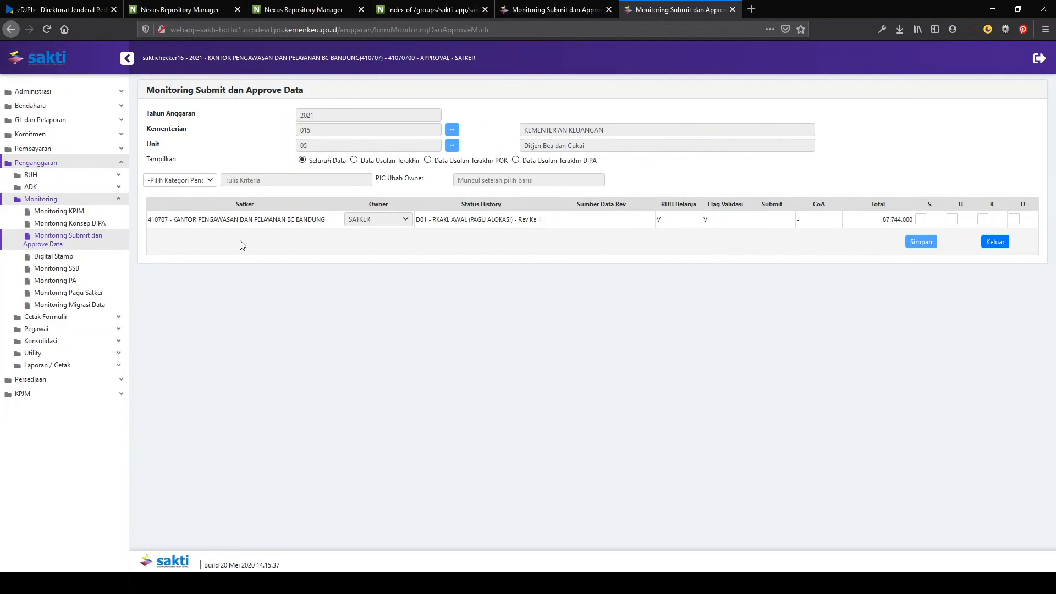
pyautogui.click(922, 220)
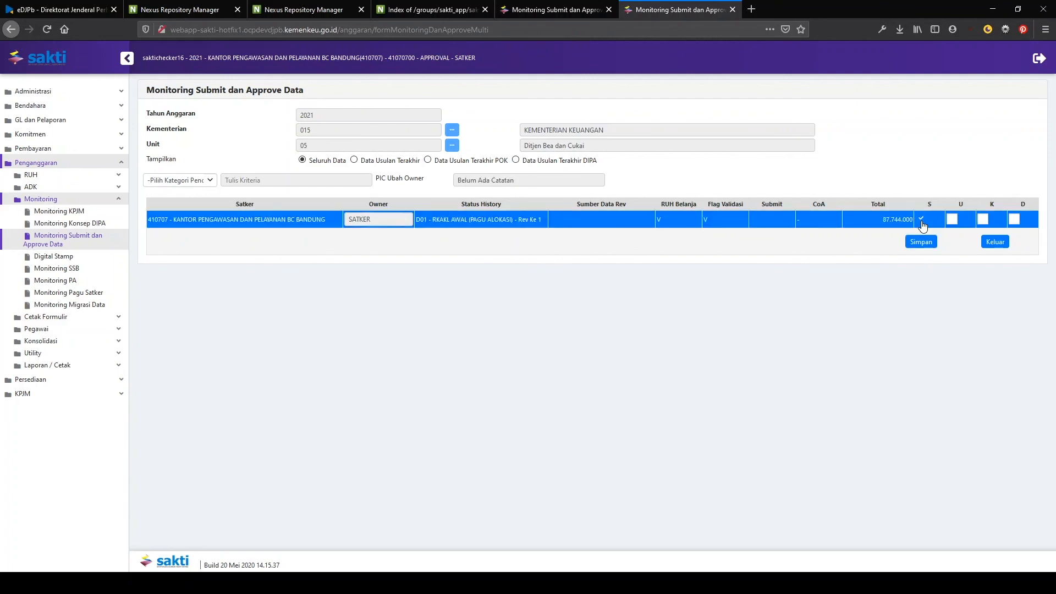
pyautogui.click(922, 243)
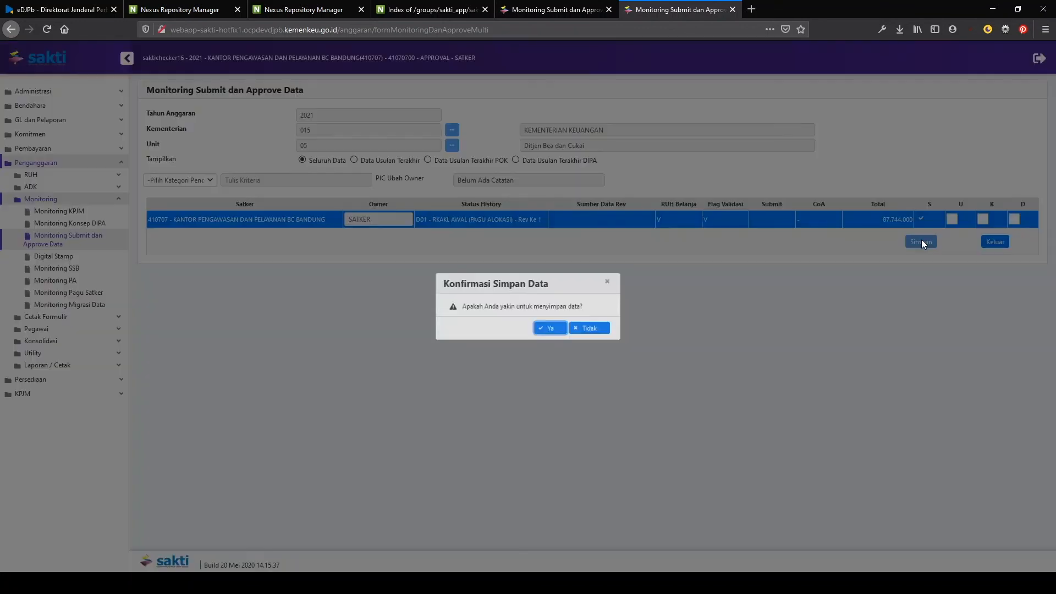
pyautogui.click(562, 331)
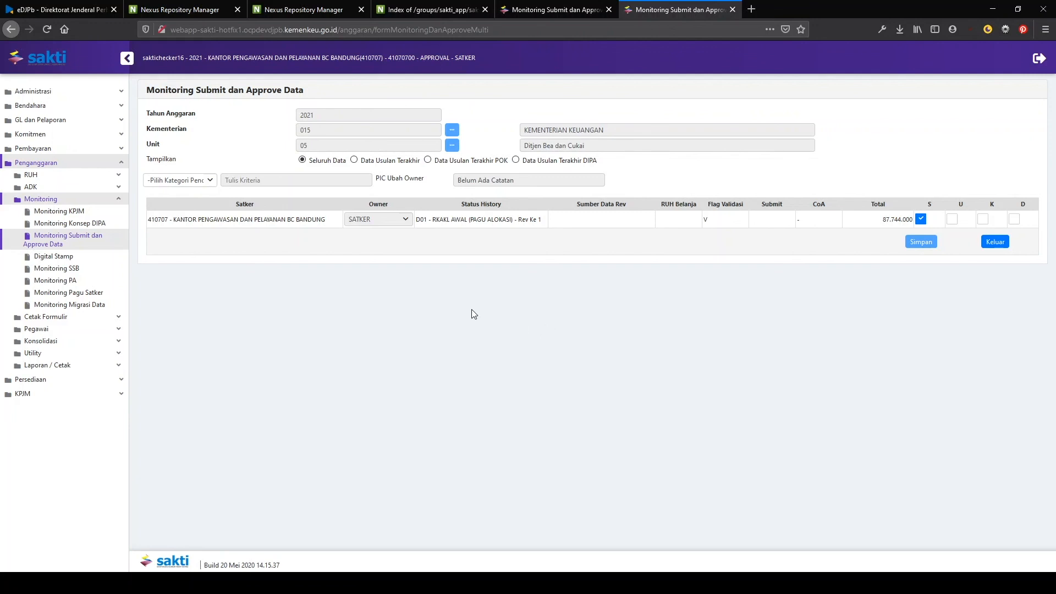
# - Show Data Usulan Terakhir and change the owner of satker 410707's data to UNIT
pyautogui.click(354, 160)
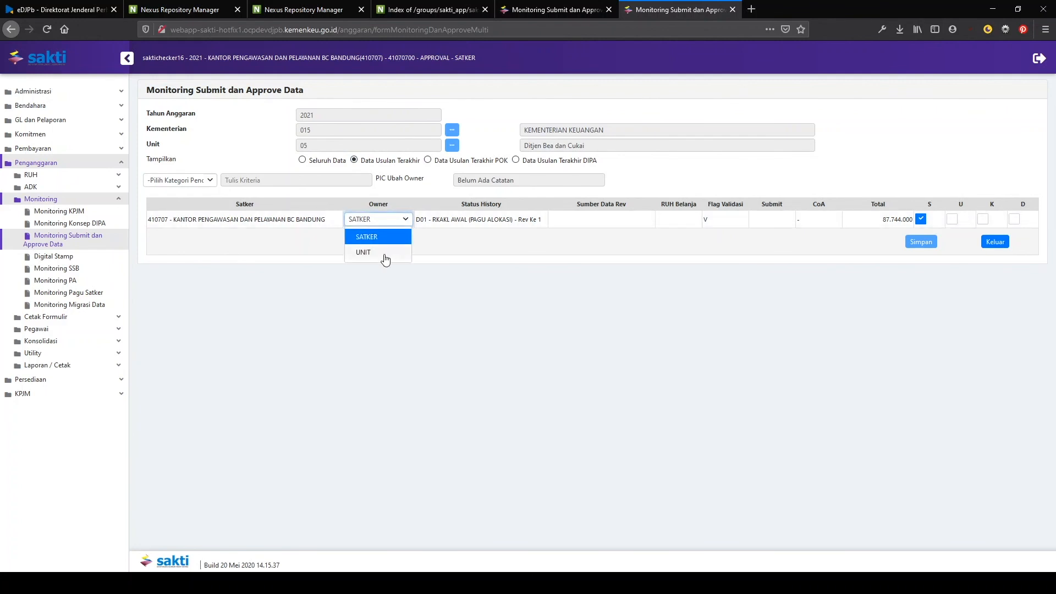
pyautogui.click(385, 255)
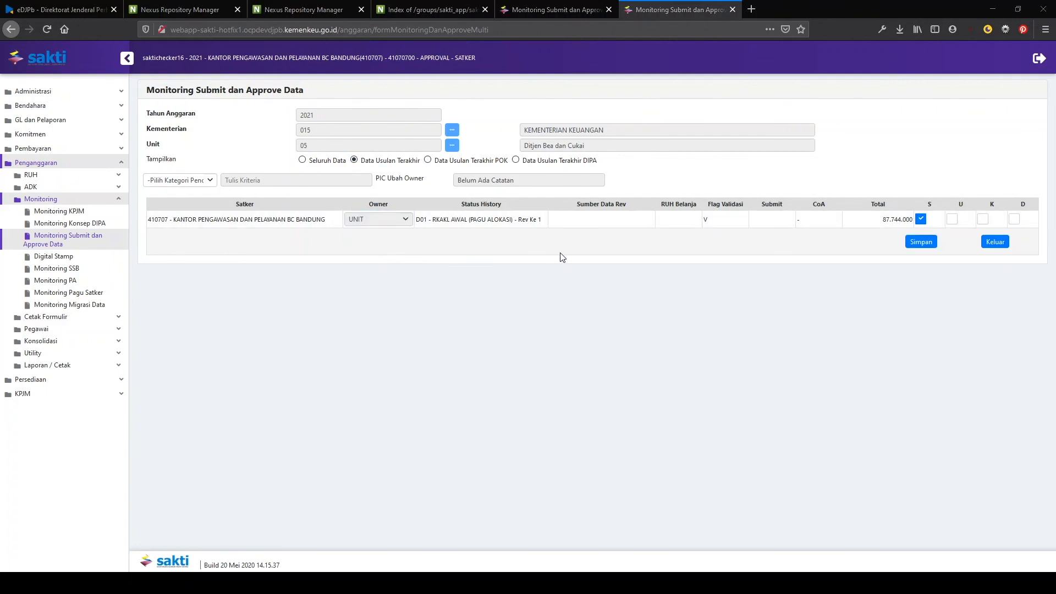